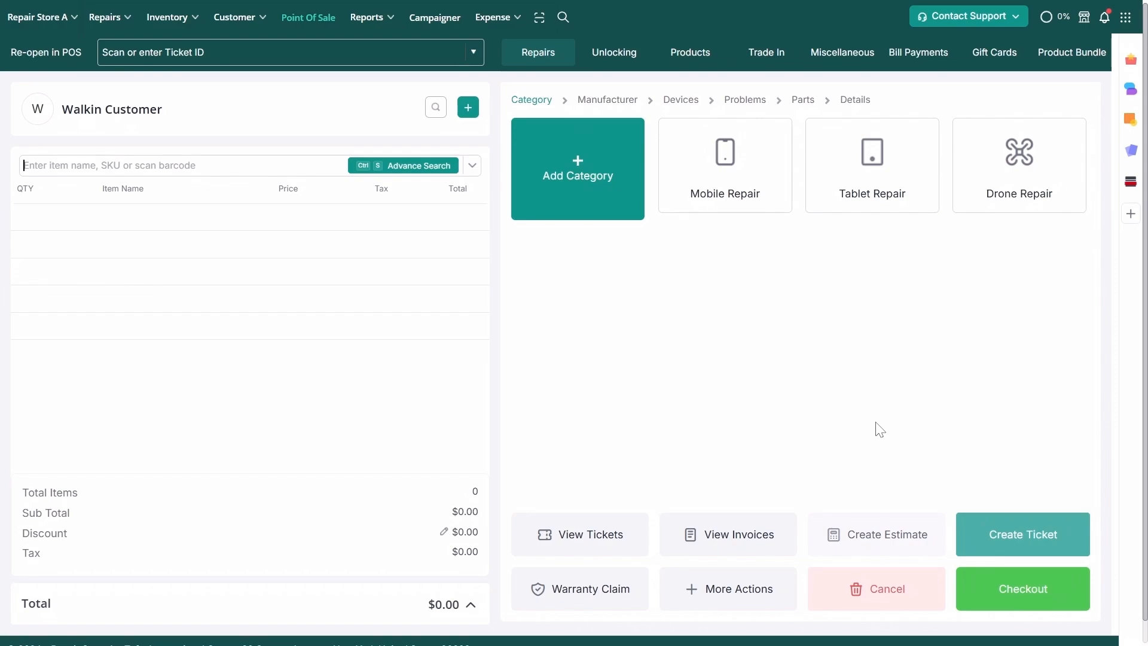
Bring up the Select Register dialog, with Counter B running and Counter A free
left_click(311, 25)
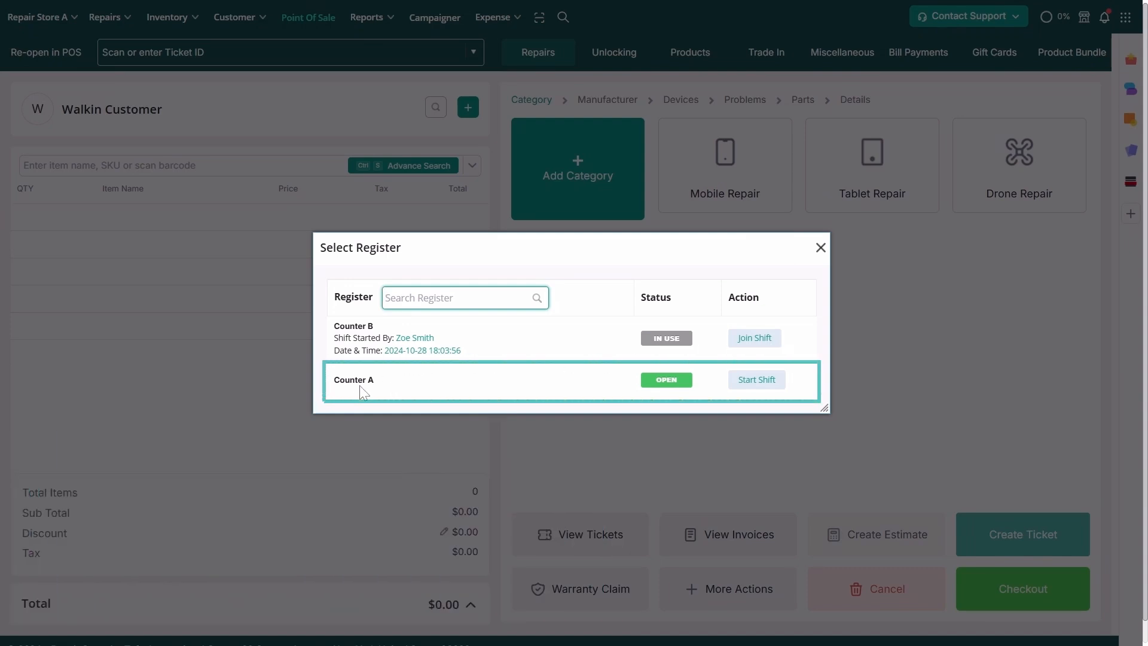
Begin a Counter A shift and enter denomination counts totalling 3750.00
left_click(754, 385)
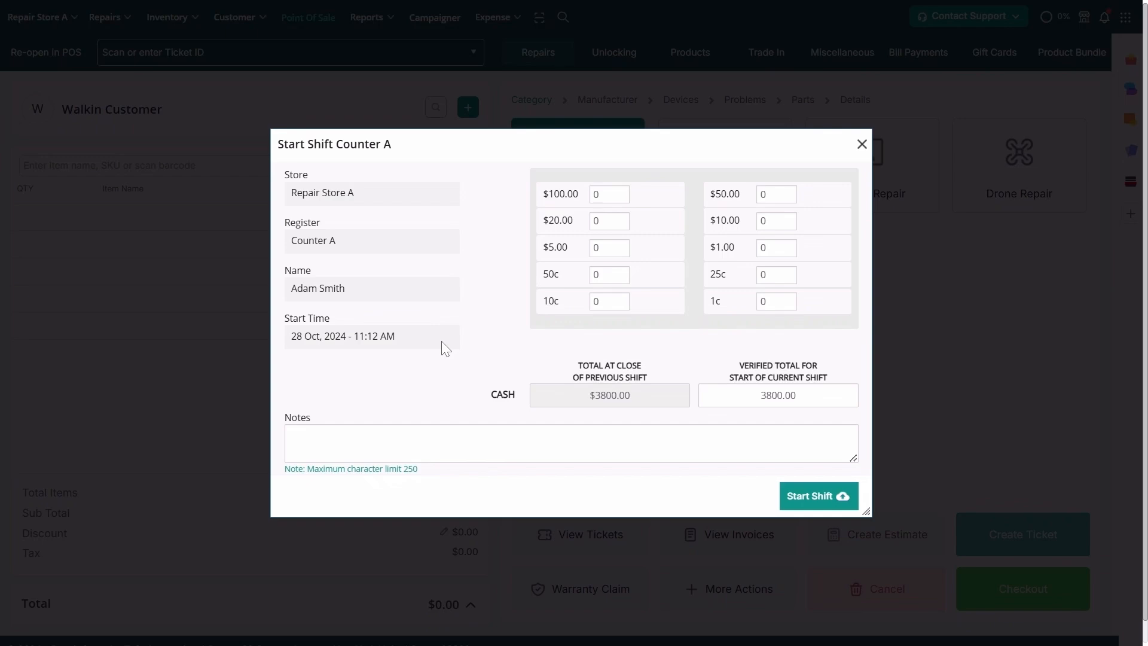
type("32")
key("Tab")
type("20")
type("15")
key("Tab")
type("100")
key("Tab")
type("50")
key("Tab")
left_click(783, 245)
left_click(776, 194)
type("2")
Add the note '$50 missing from original balance.' and start the Counter A shift
left_click(442, 439)
type("$50 missing from original bal")
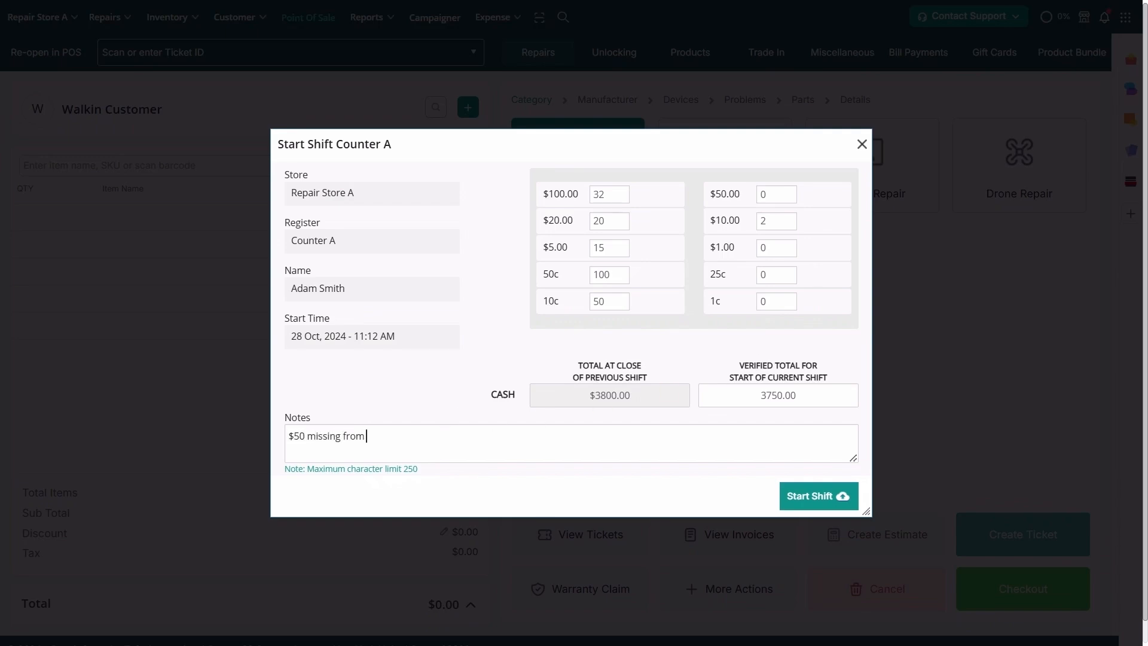
type("ance.")
left_click(805, 496)
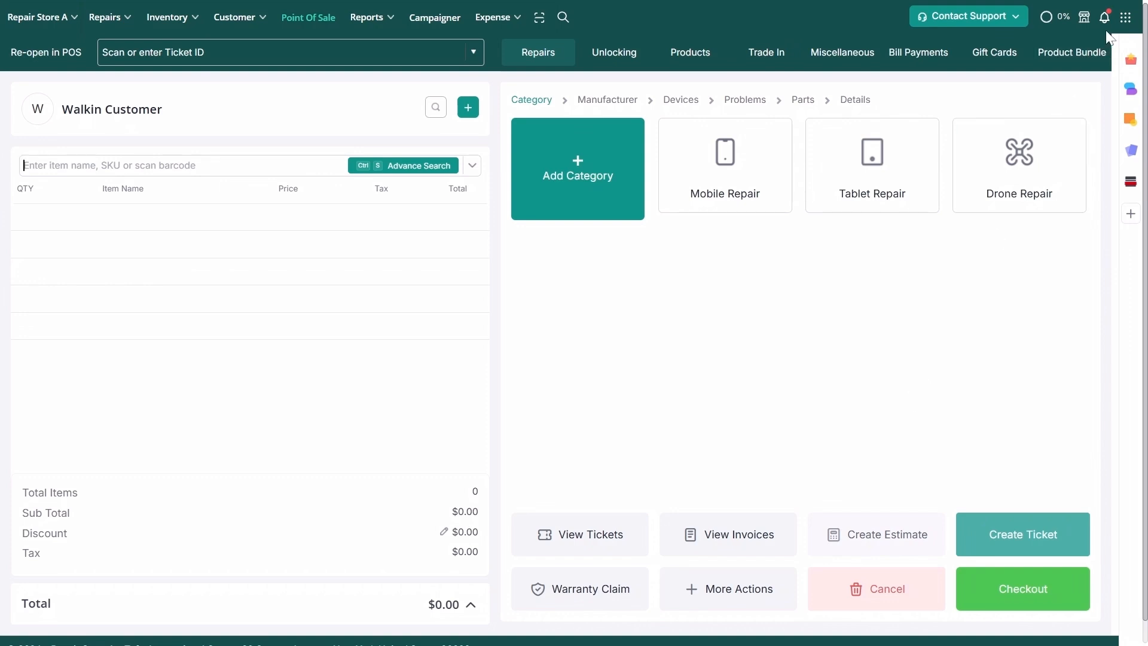
Record a $100 cash-out with reason 'Handed over to manager', then close the form
left_click(1125, 16)
left_click(1037, 90)
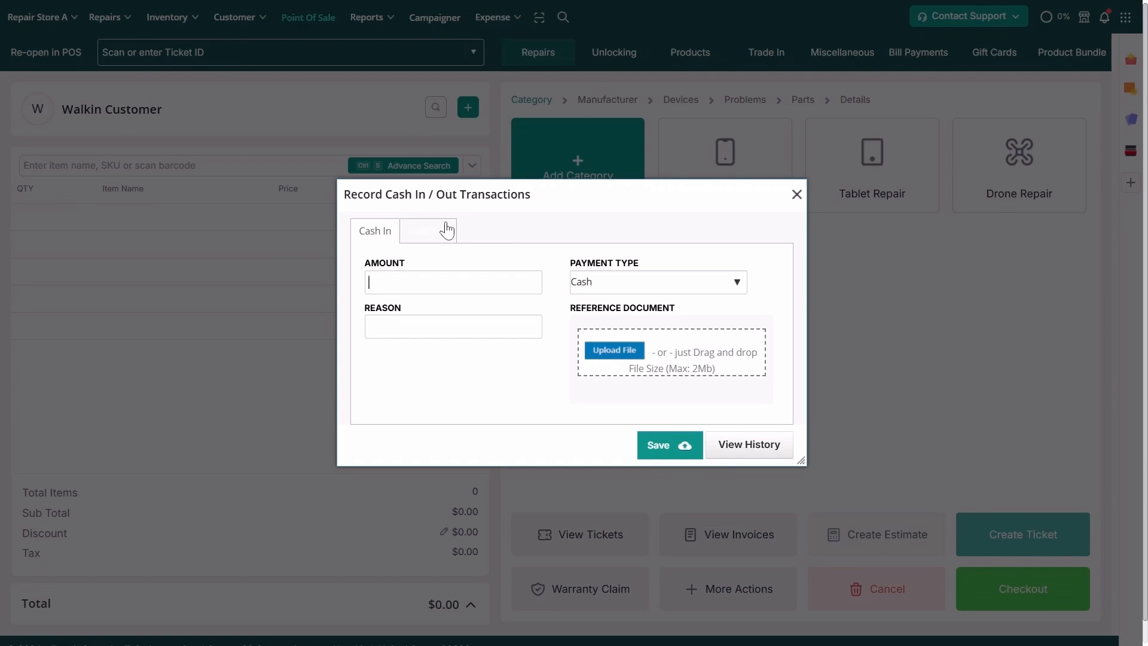
type("100")
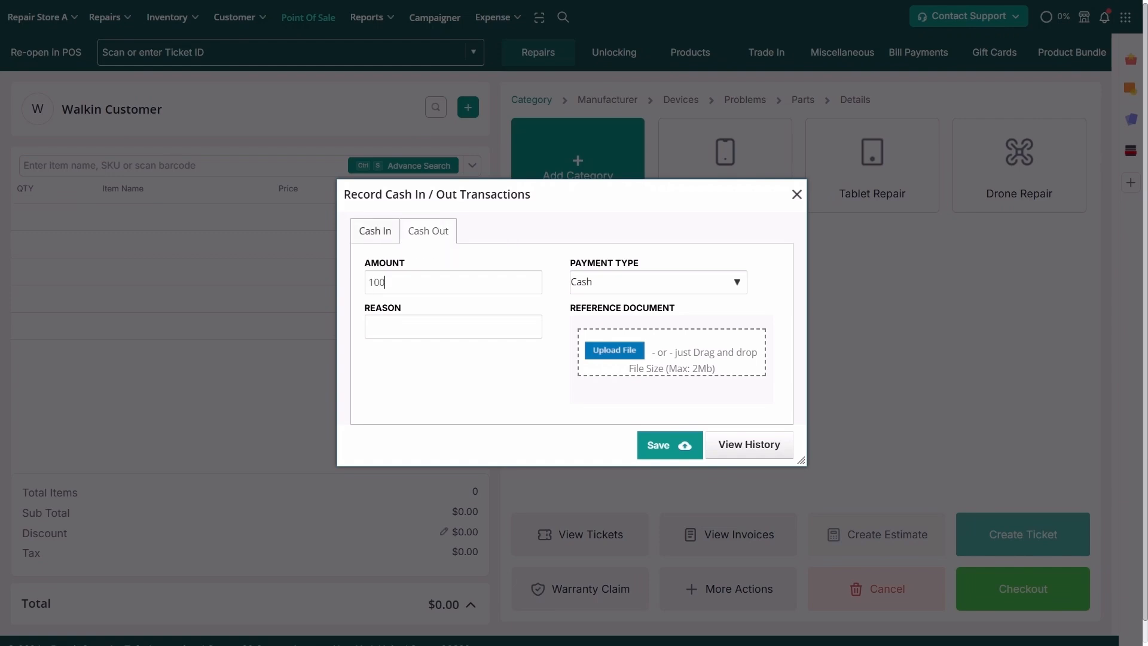
left_click(584, 282)
left_click(600, 311)
type("Handed over to manager.")
left_click(670, 450)
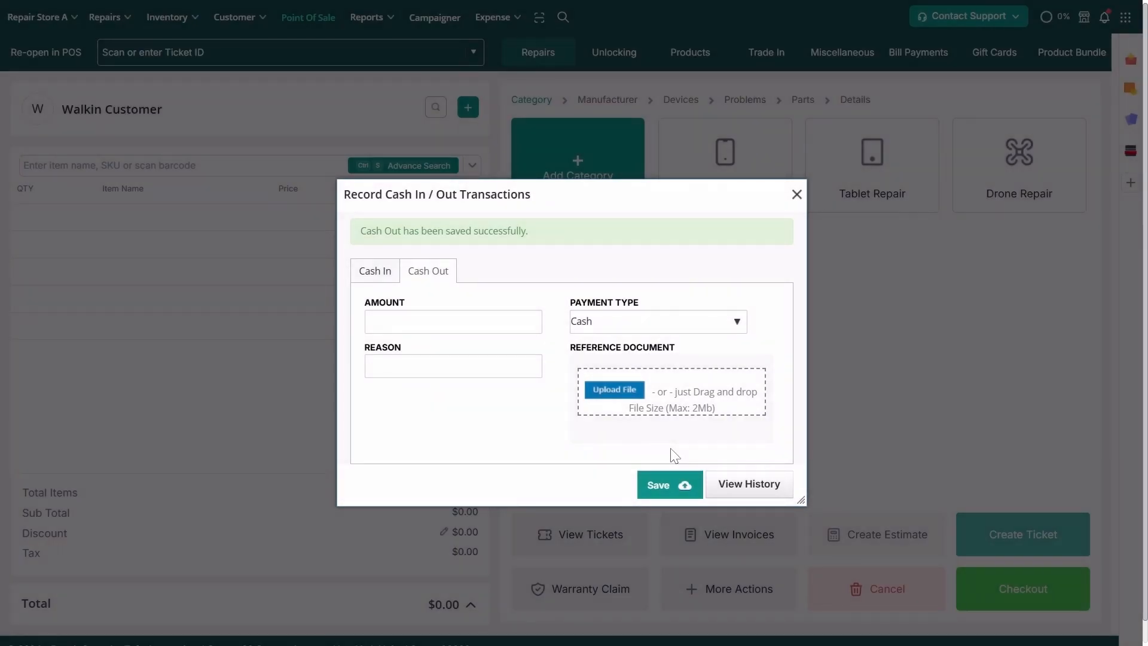
left_click(797, 194)
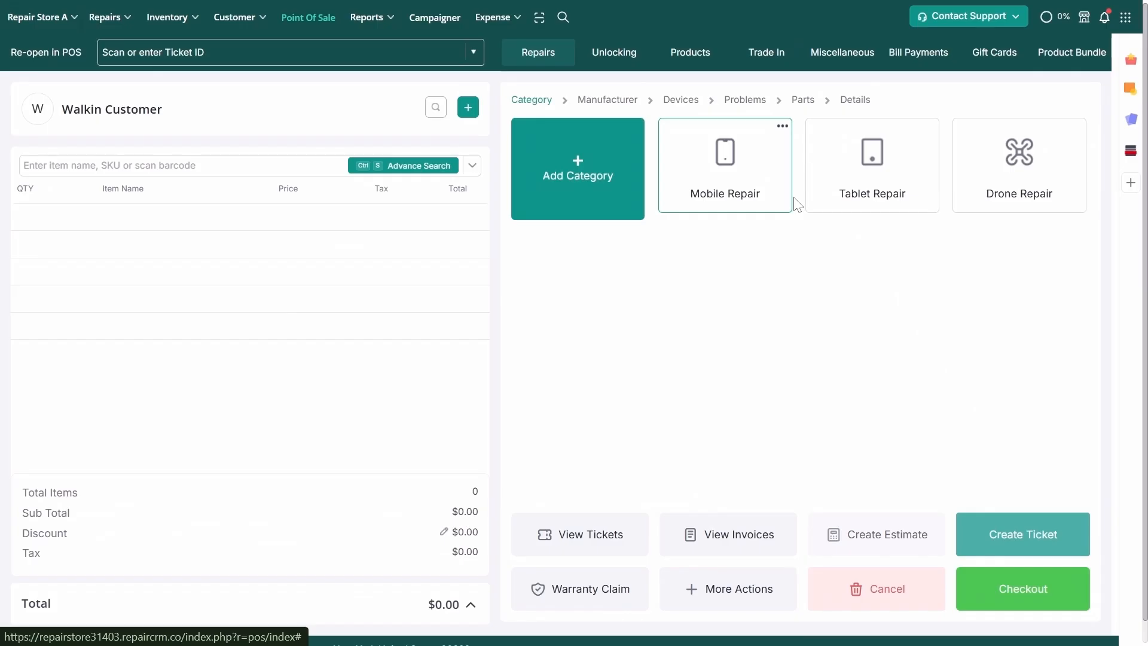
Save a $150 Cash cash-in with the reason 'Petty cash for register'
left_click(1126, 19)
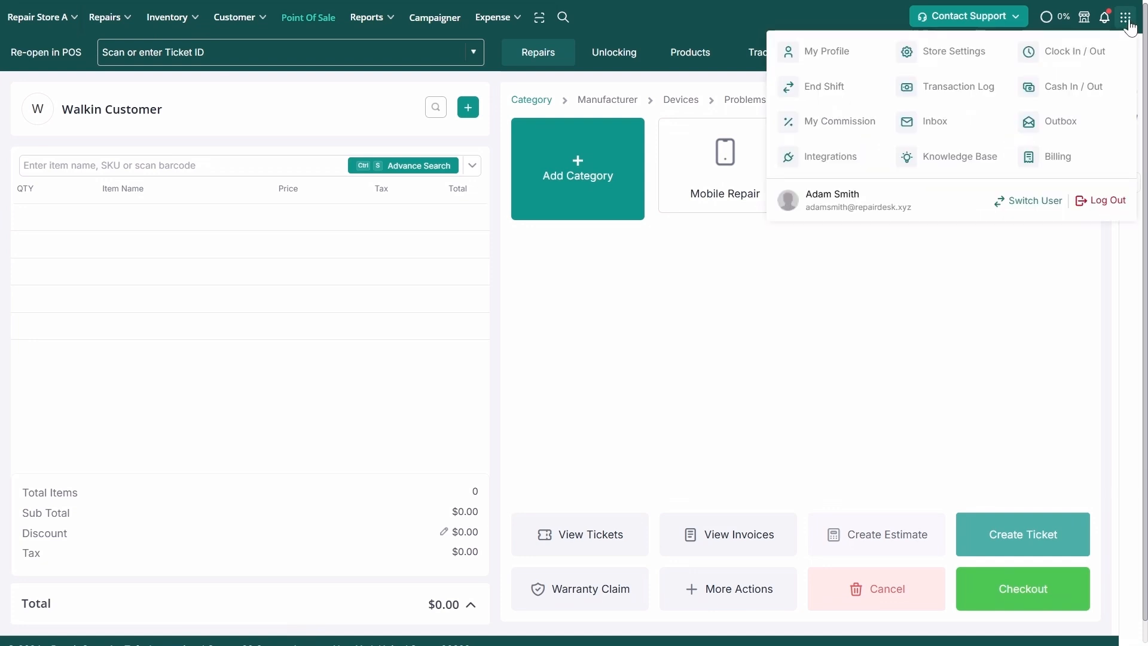
left_click(1068, 96)
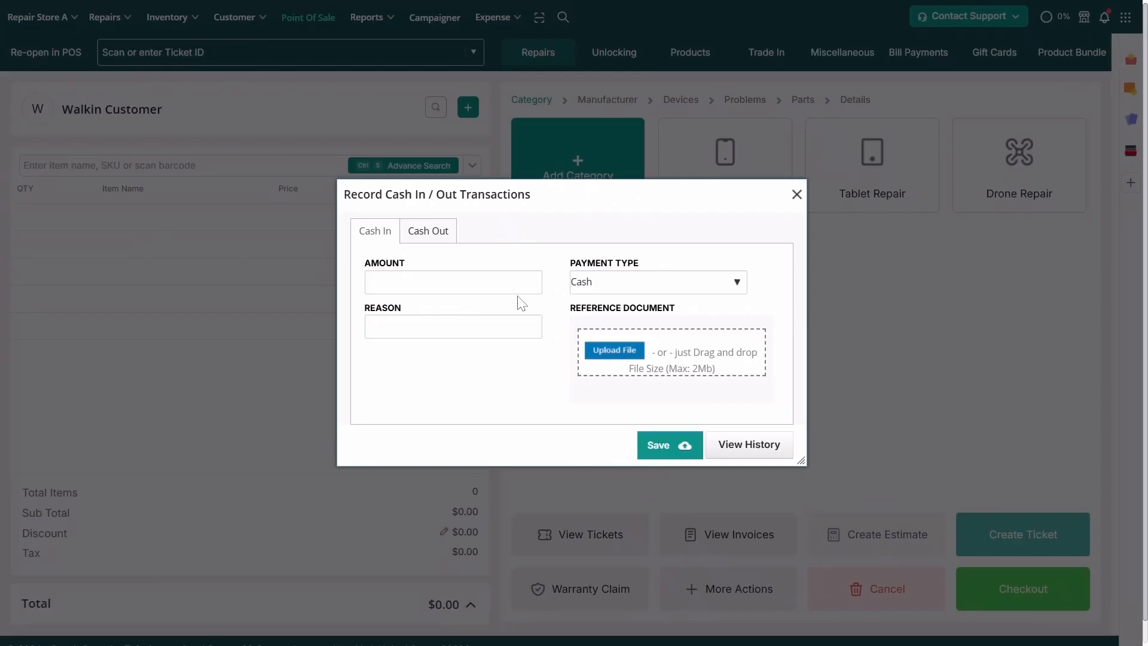
left_click(397, 279)
type("150")
left_click(604, 284)
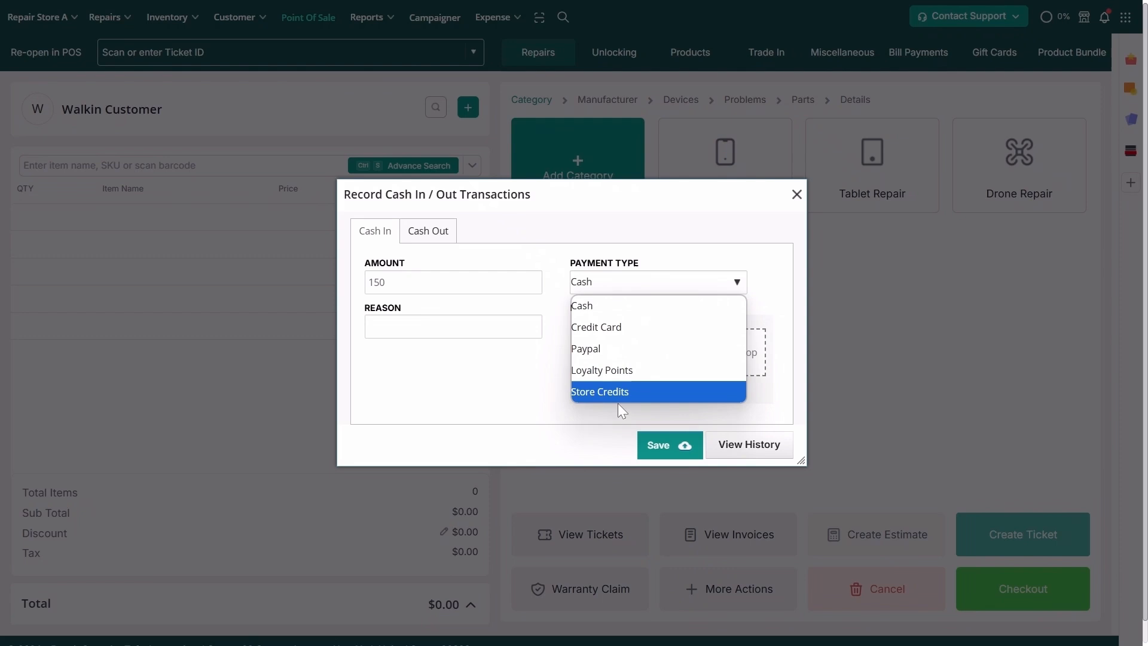
left_click(599, 307)
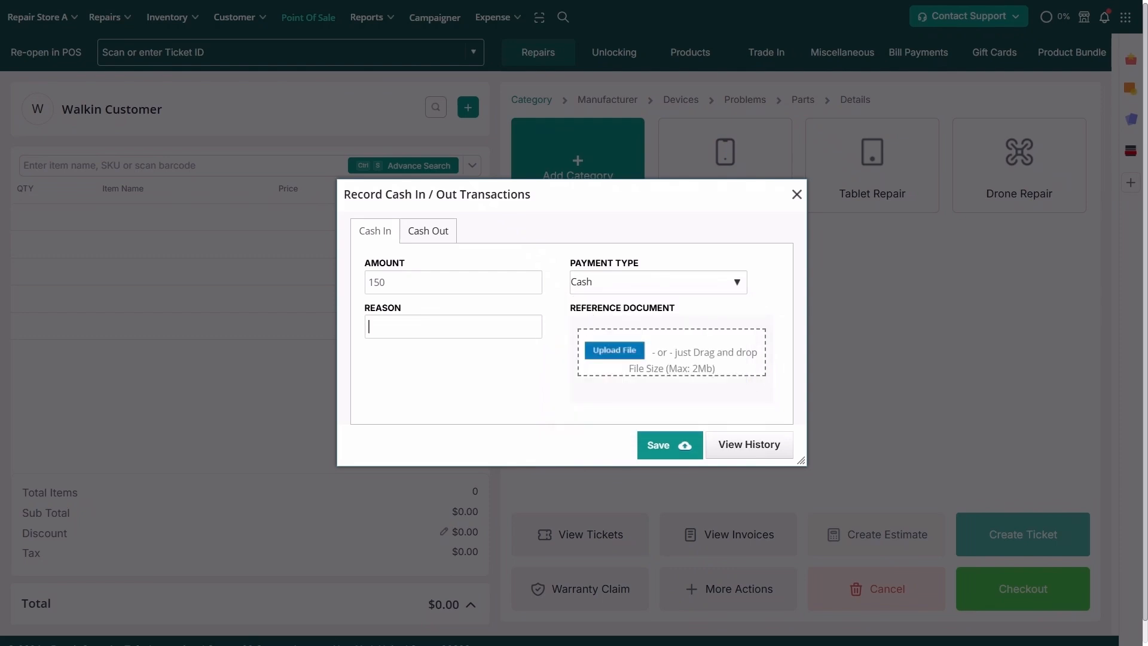
type("Petty cash for register.")
left_click(672, 444)
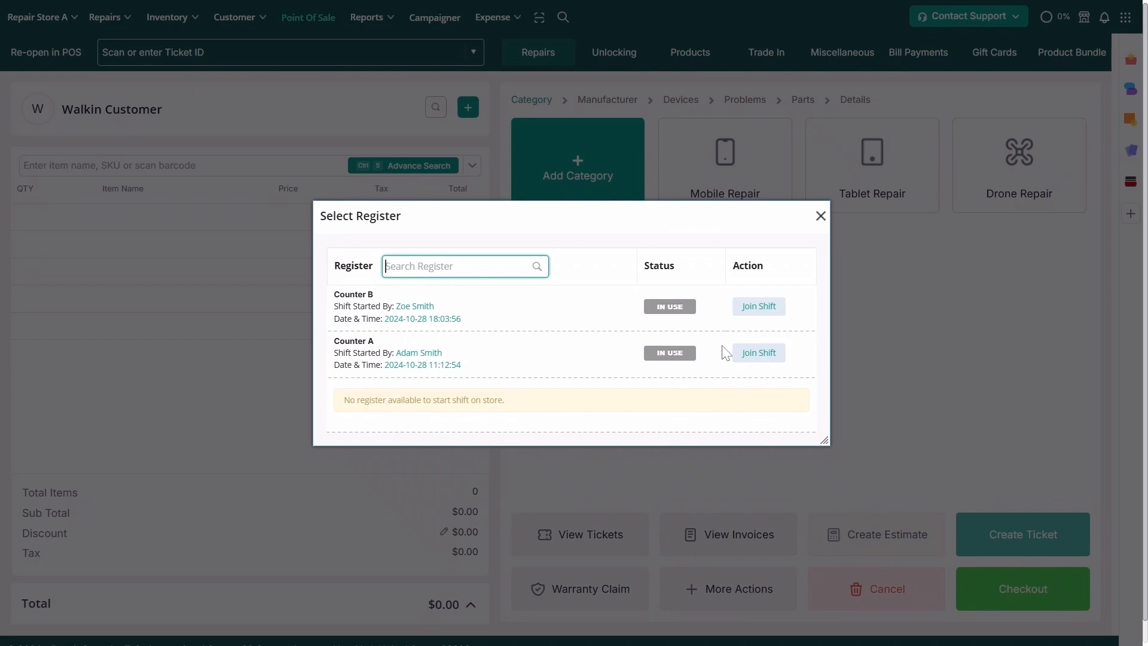
Join the shift already running on Counter B
left_click(761, 307)
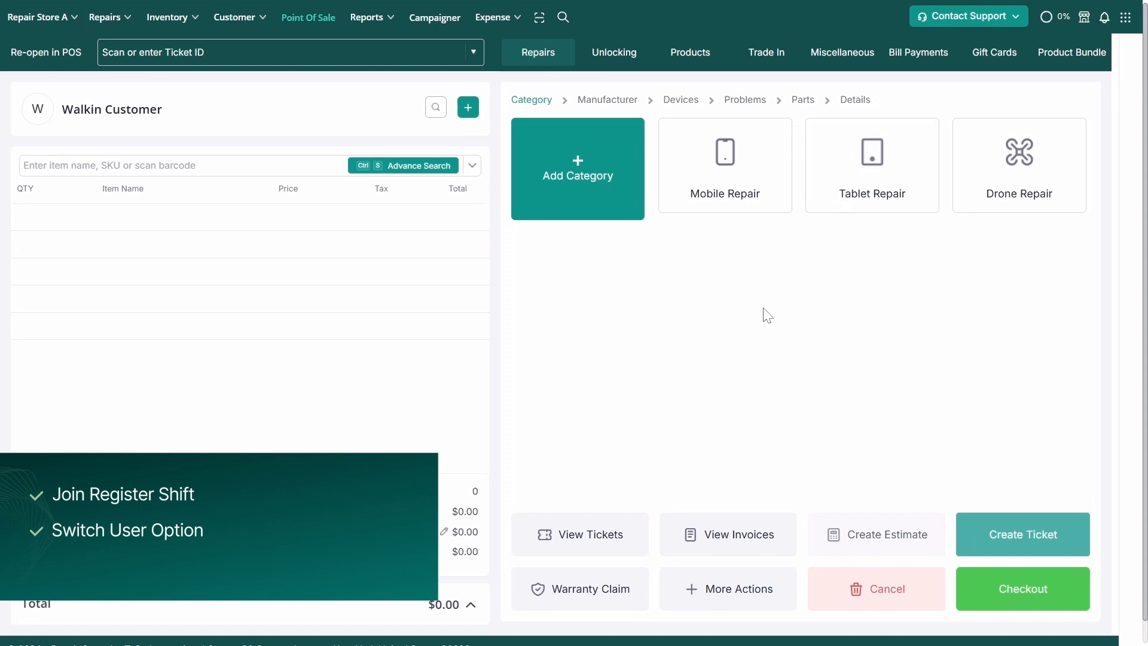
Add an iPhone 12 Pro Max screen repair with a serialled OLED assembly at $160
left_click(761, 208)
left_click(1019, 182)
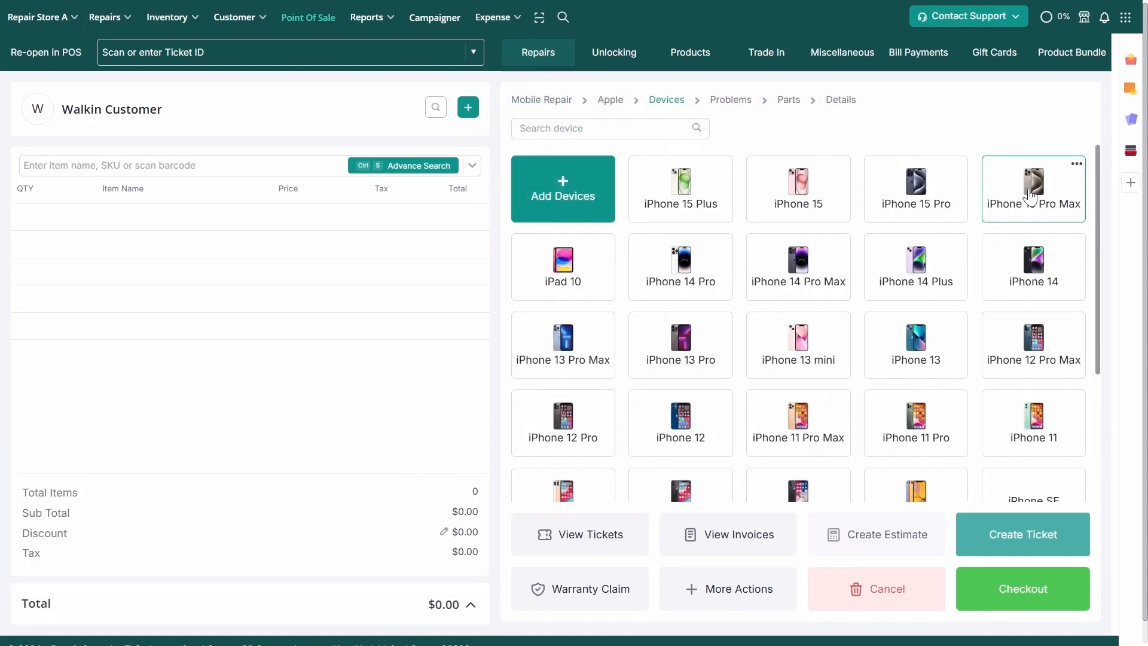
left_click(1032, 345)
left_click(695, 336)
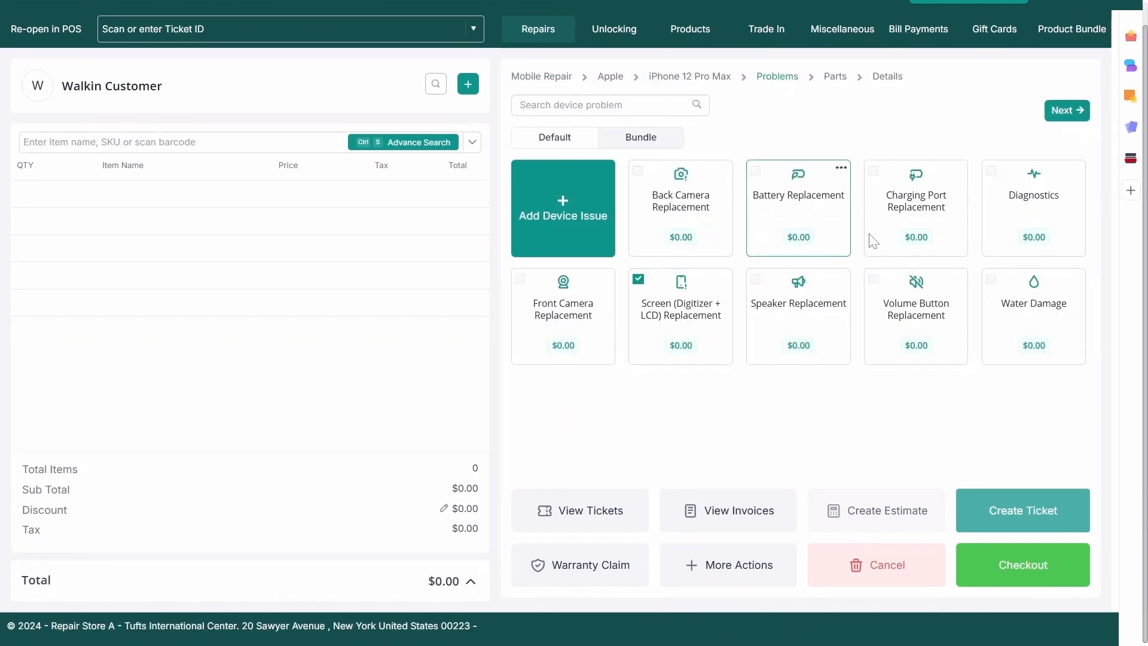
left_click(1067, 111)
left_click(741, 223)
left_click(183, 360)
left_click(894, 467)
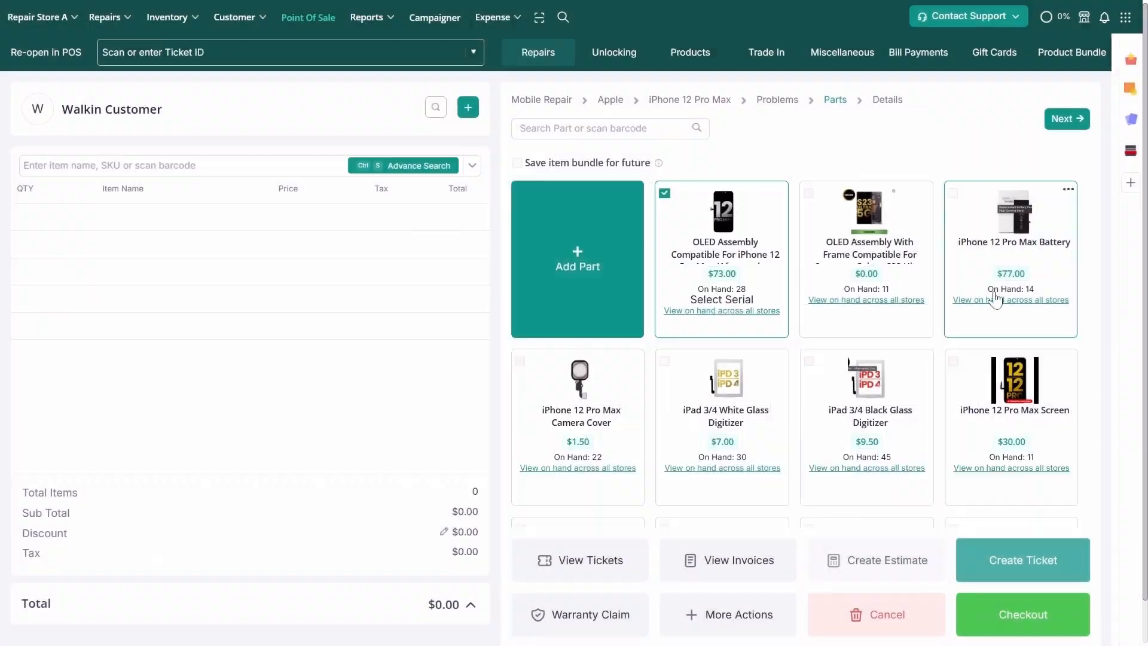
left_click(1067, 119)
scroll(1043, 155, "down", 1)
left_click(1044, 156)
type("160")
left_click(1064, 105)
Check out the repair, confirm the staff PIN, and pay the full $176.00 in cash
left_click(995, 562)
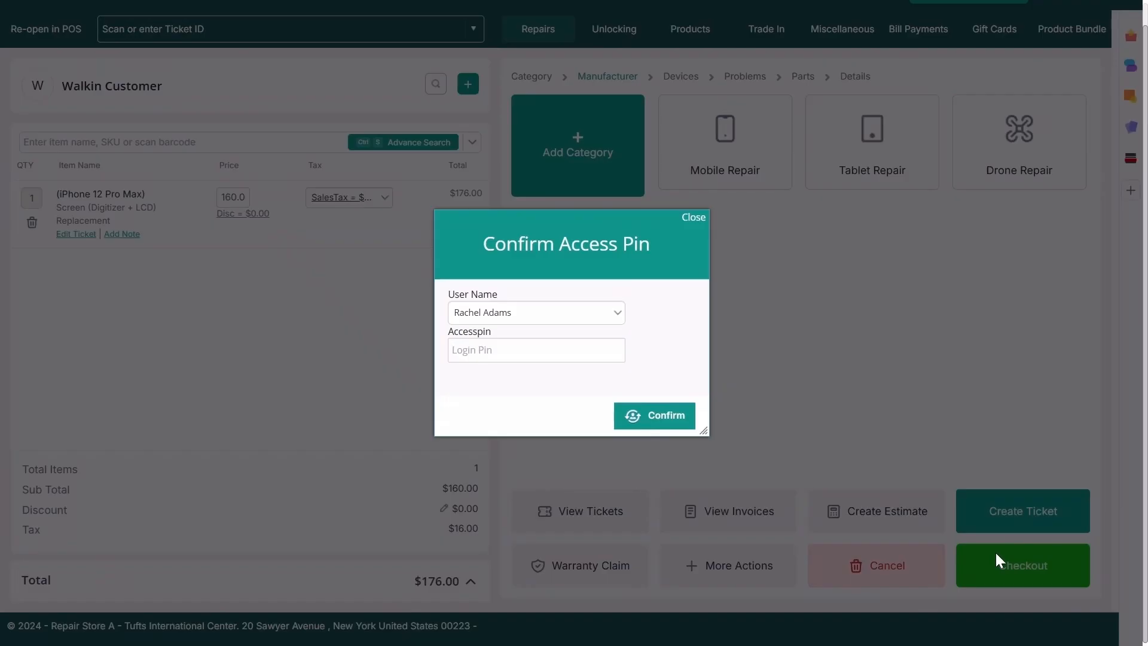
type("••••")
left_click(656, 417)
left_click(804, 432)
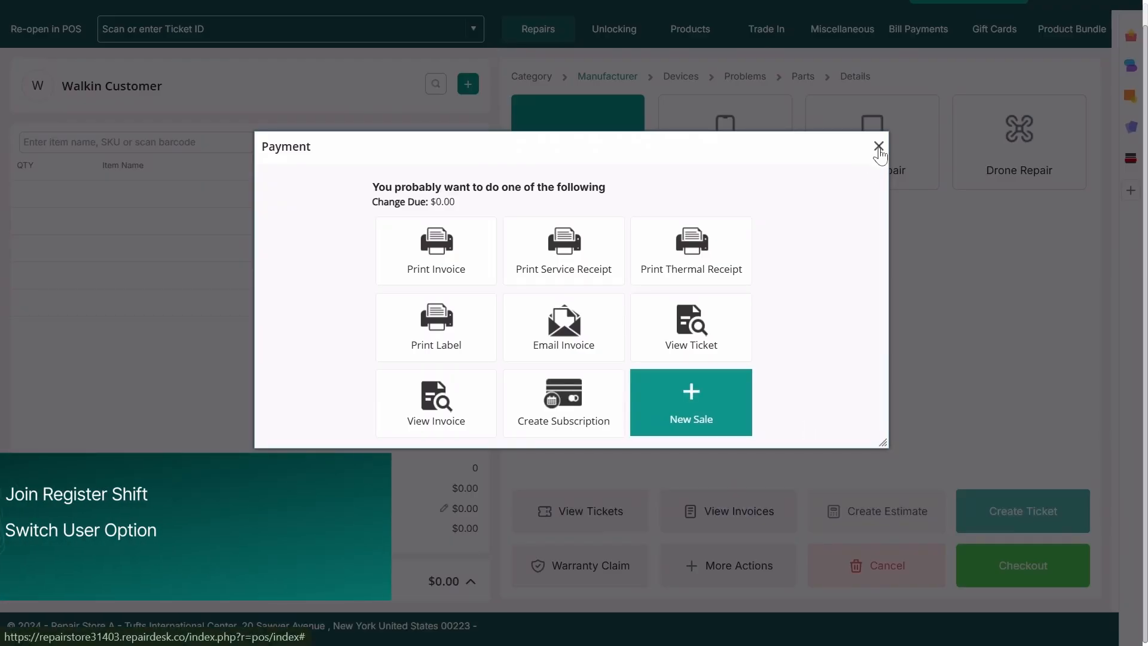
left_click(879, 147)
Sell the Defender iPhone 12 case, confirming the staff PIN and paying $18.15 in cash
left_click(676, 54)
left_click(597, 413)
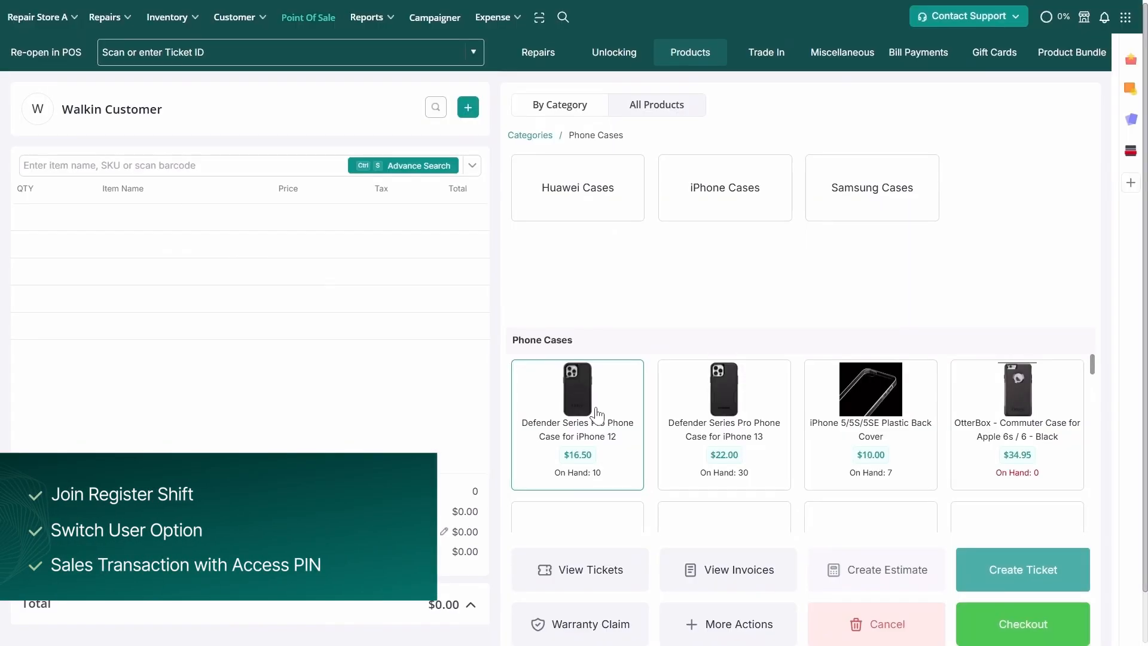
left_click(595, 407)
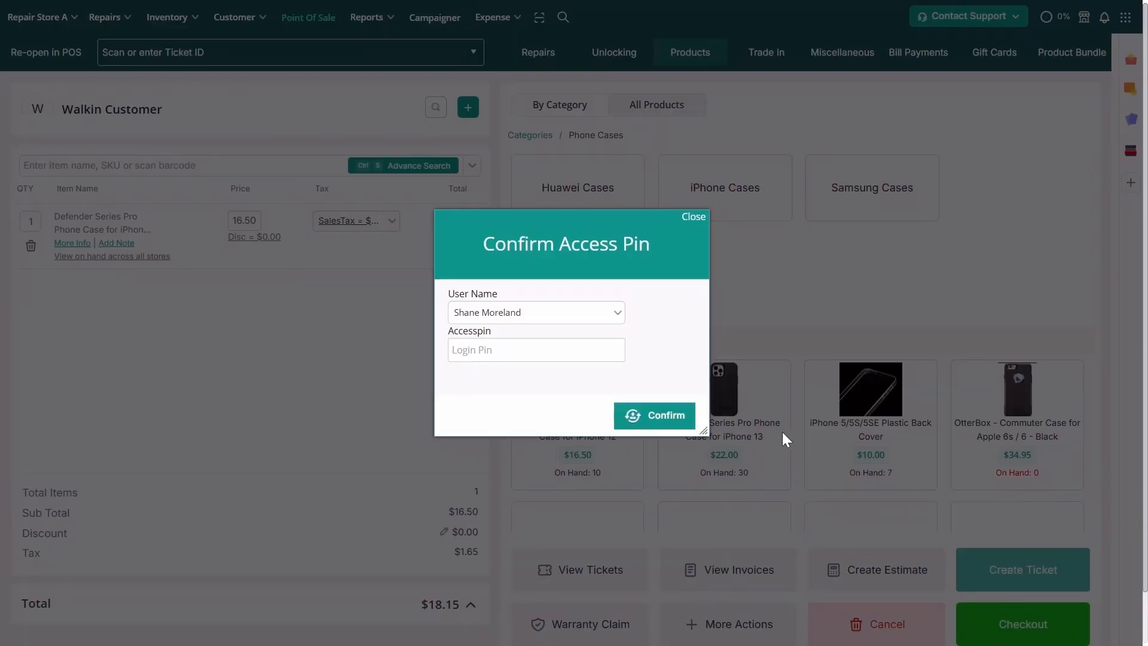
left_click(604, 311)
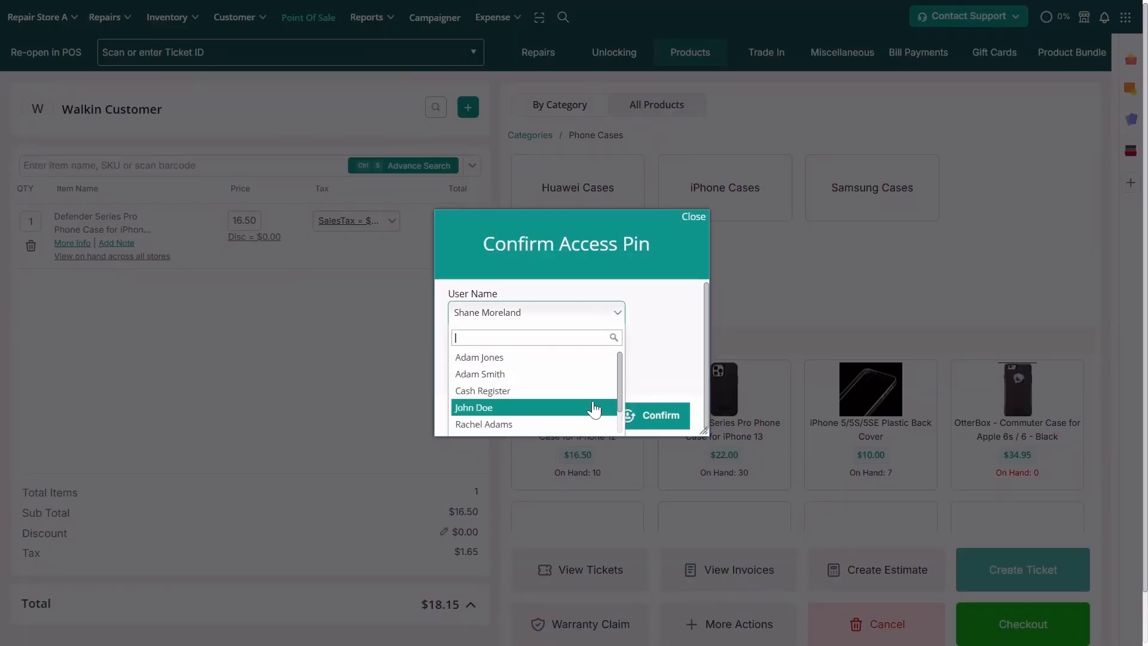
left_click(595, 408)
type("1234")
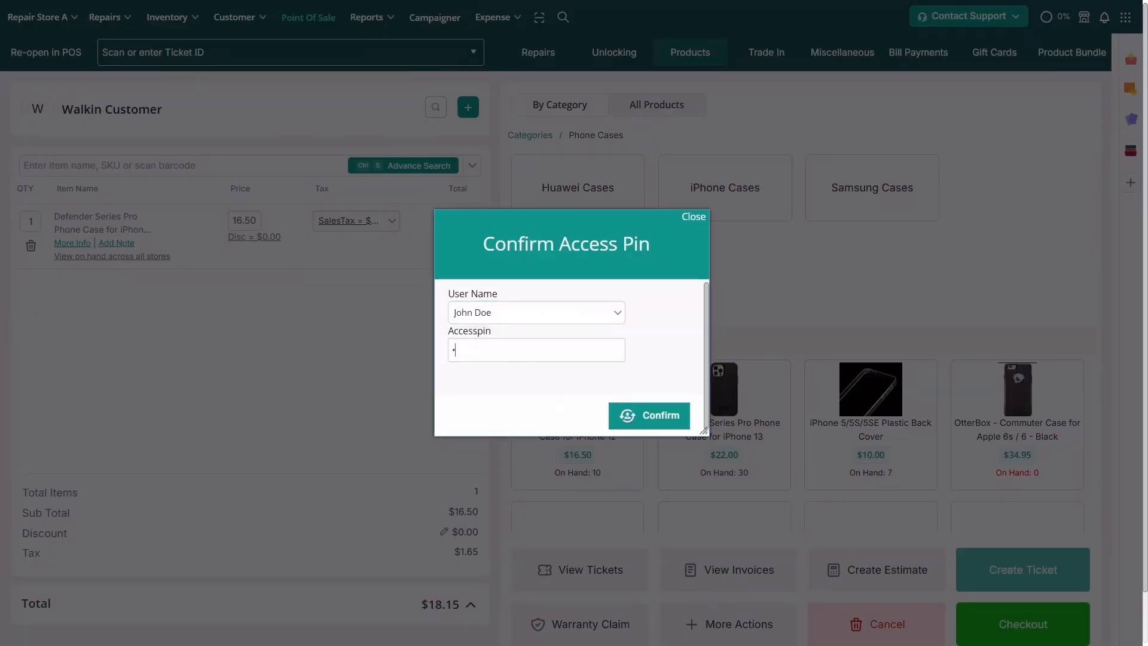
left_click(643, 417)
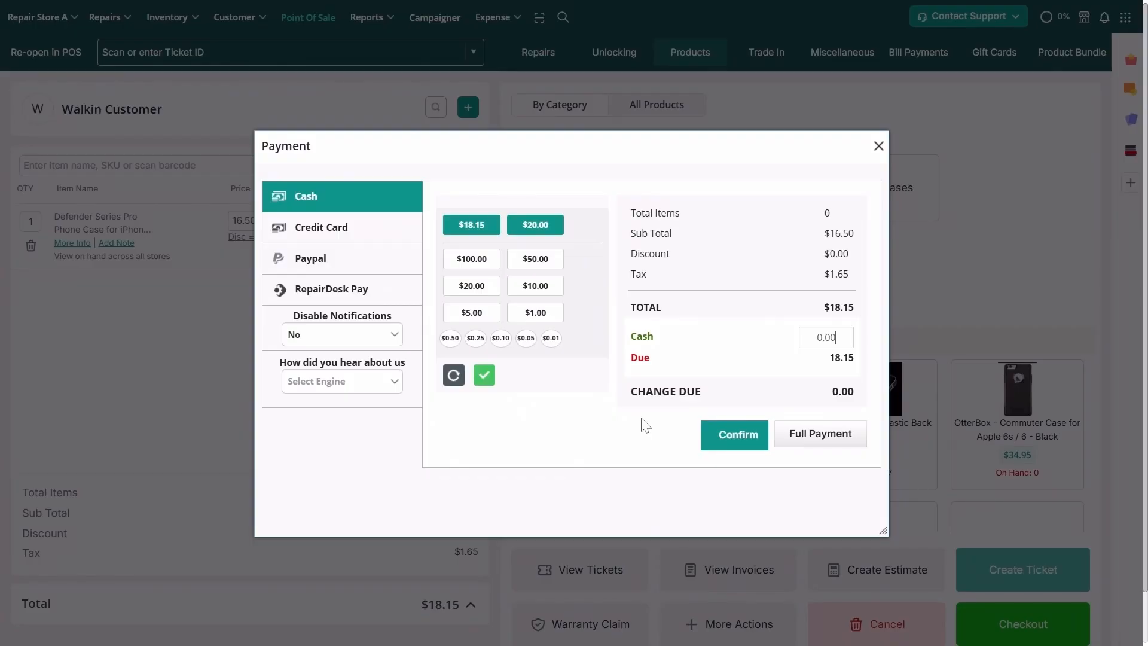
left_click(802, 433)
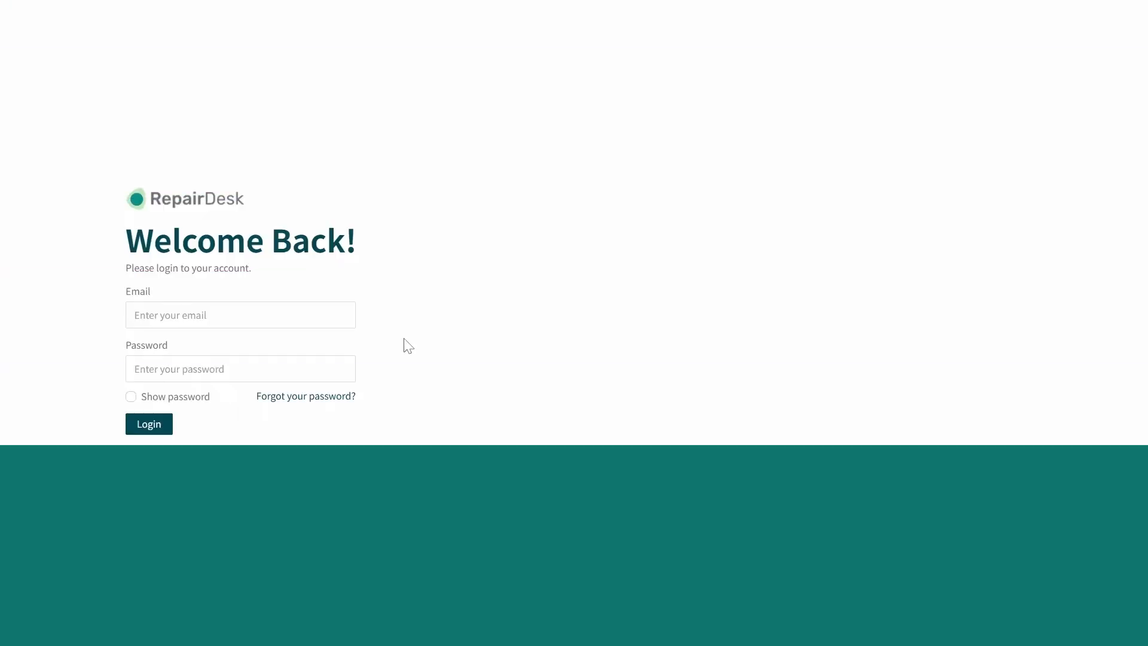
Log in as the cash register profile and start a Counter C shift with zero cash
left_click(274, 317)
left_click(280, 342)
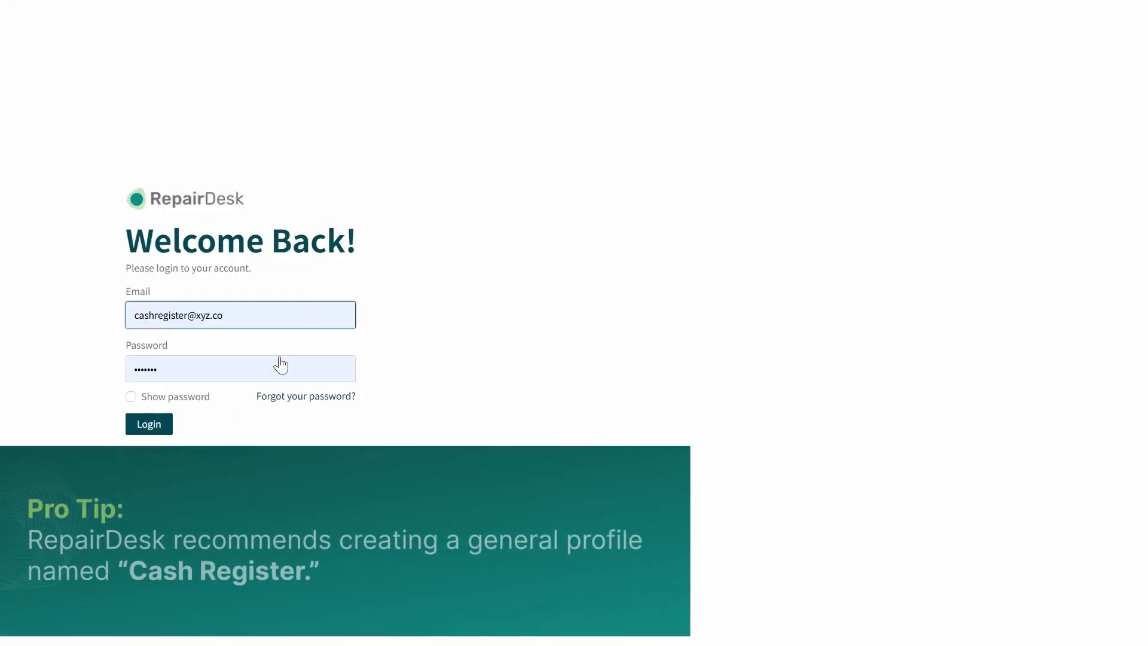
left_click(154, 429)
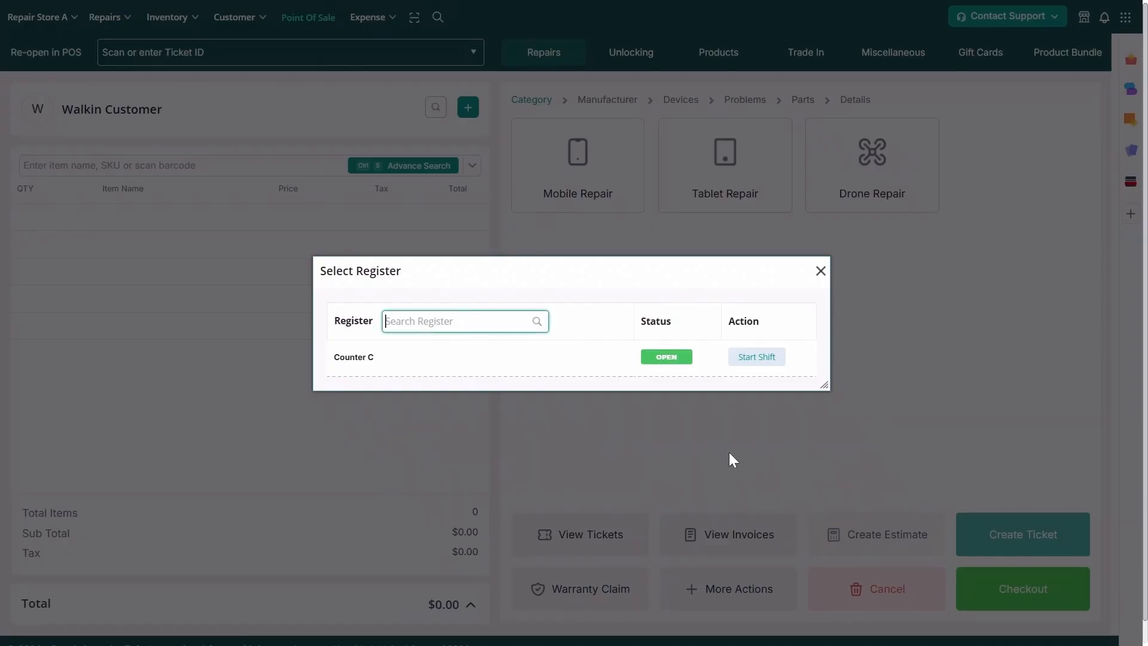
left_click(744, 363)
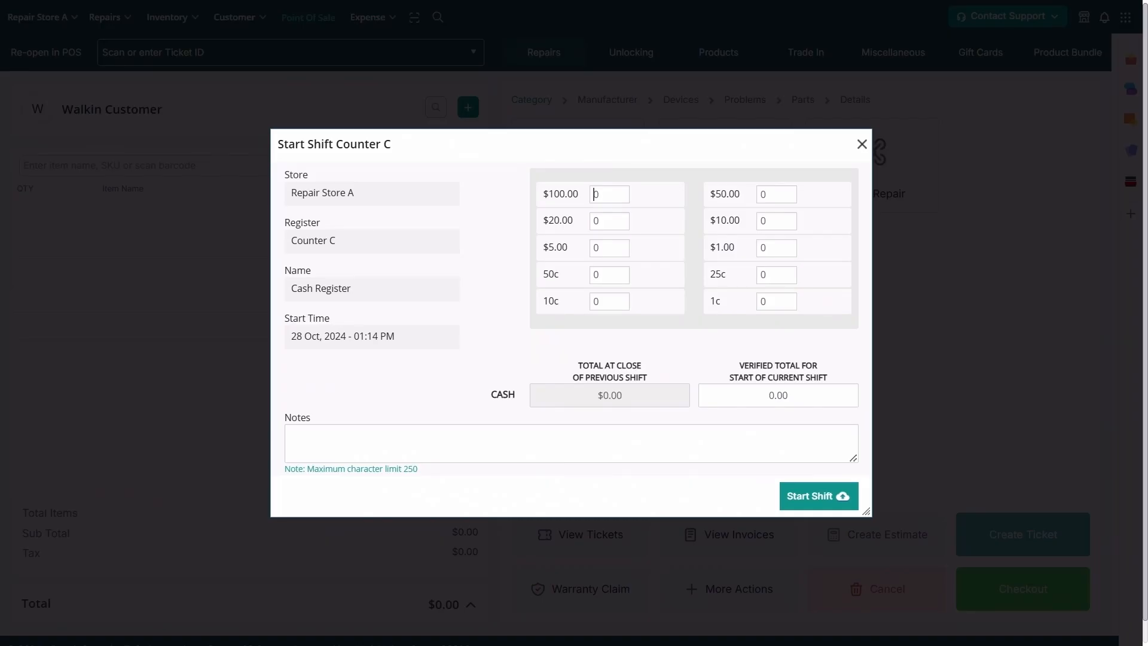
left_click(793, 498)
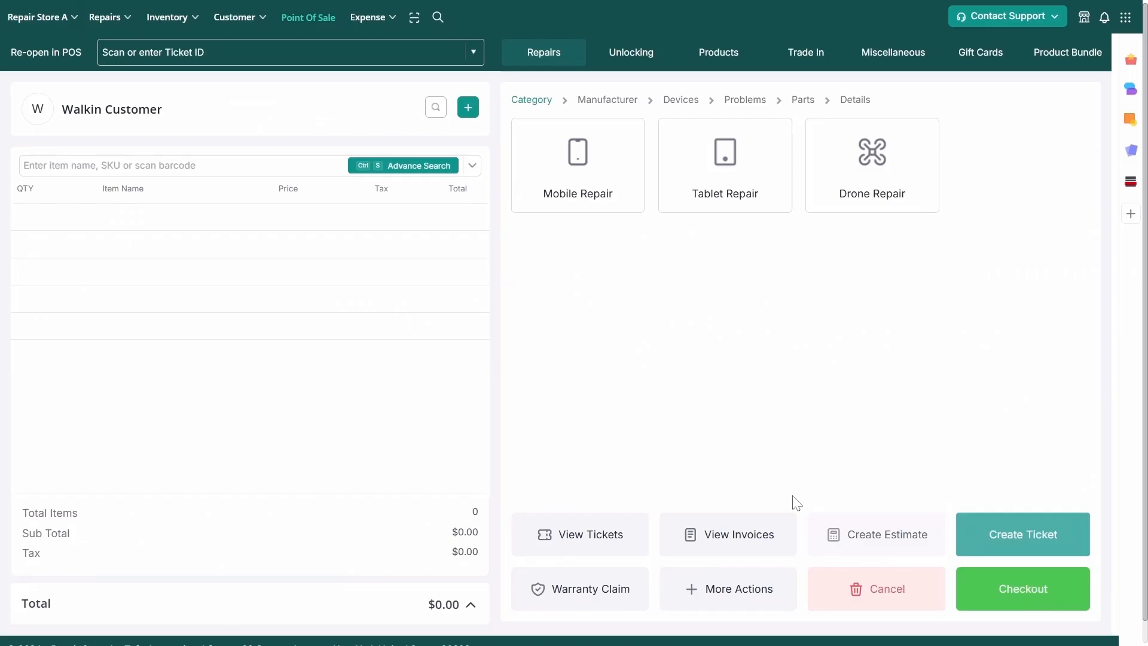
Add the iPhone 12 Pro Max by SKU 356839 and attach the matching customer
type("356839")
left_click(215, 217)
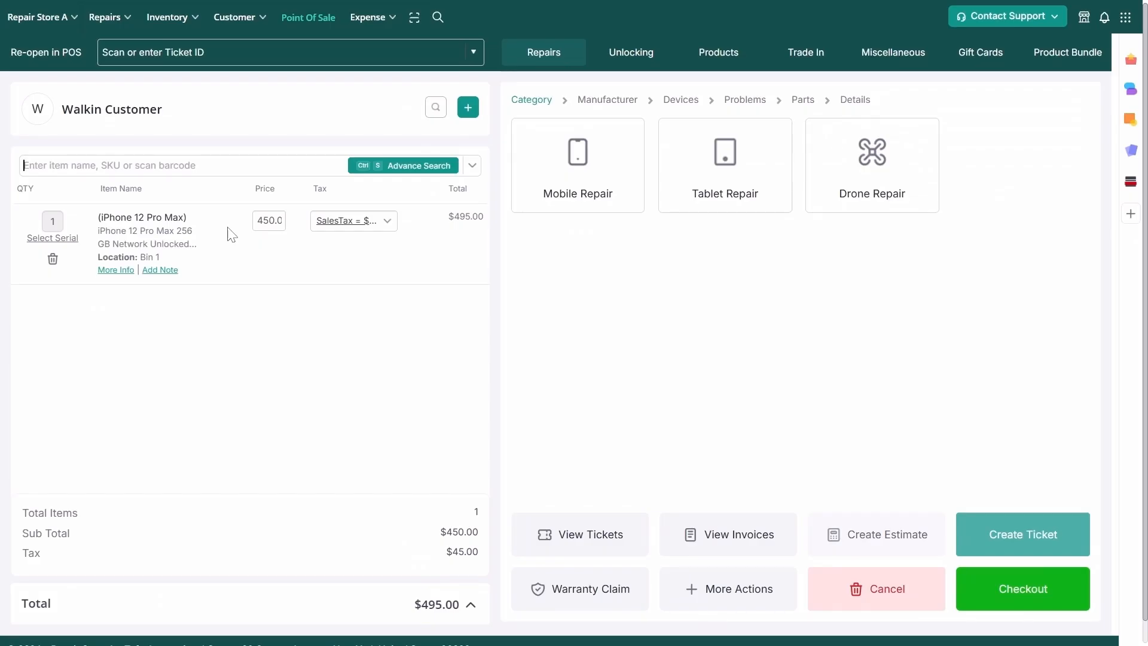
left_click(435, 107)
type("phoeb")
left_click(408, 138)
Assign serial 656600215 to the iPhone, confirm the user's PIN, and pay the $495.00 sale
left_click(70, 260)
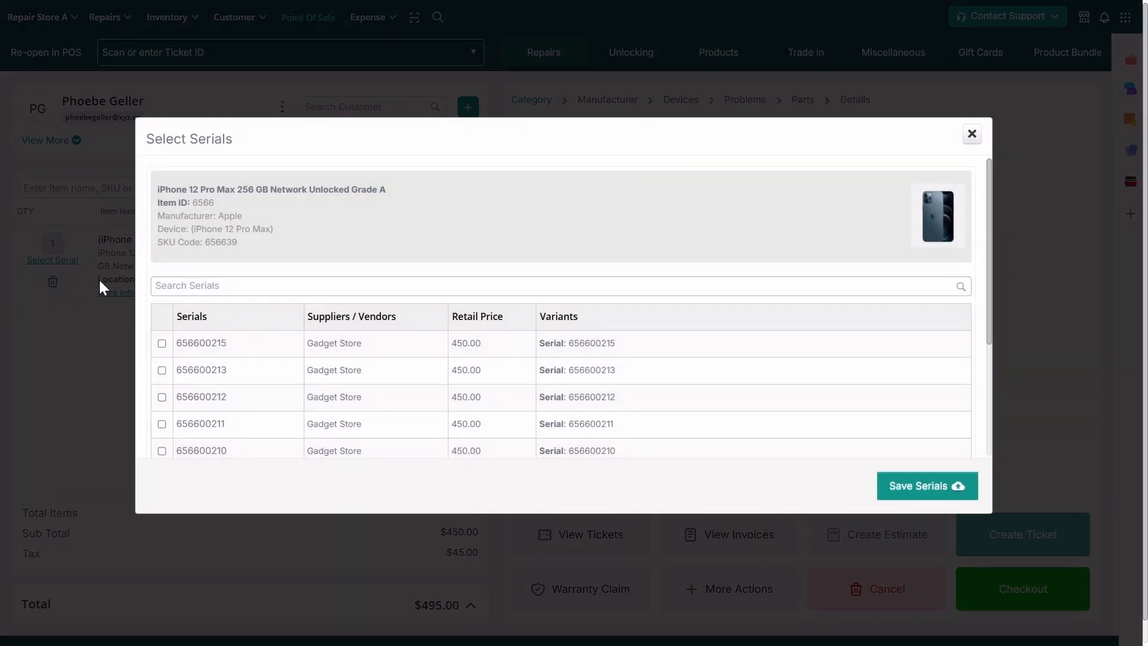
left_click(162, 343)
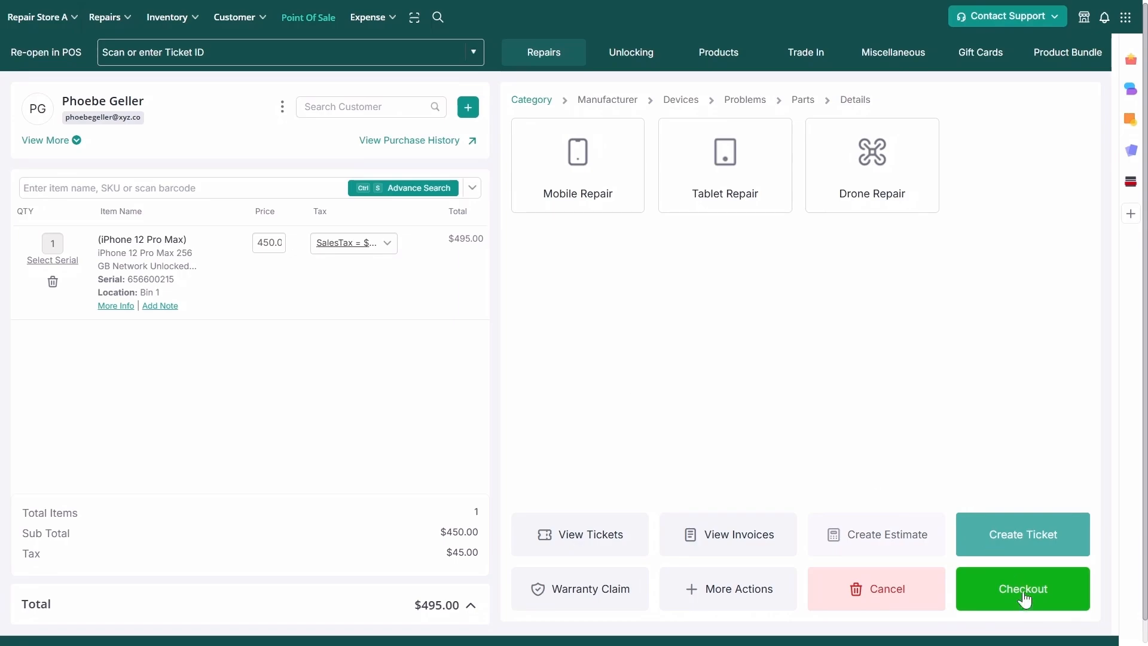
left_click(1024, 598)
left_click(581, 325)
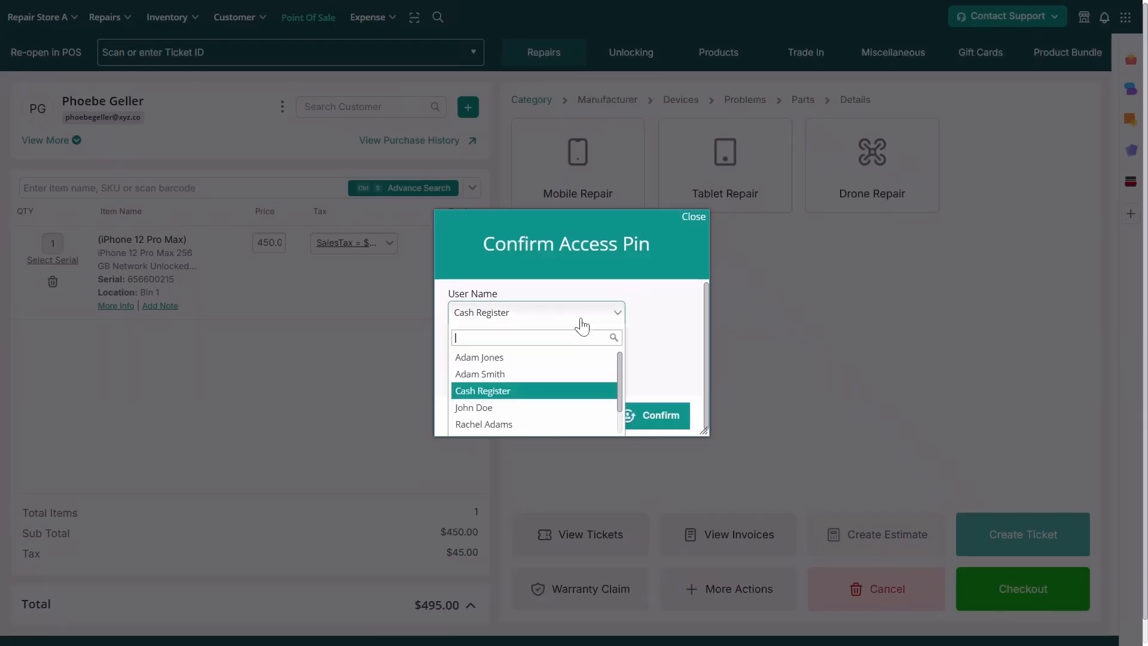
left_click(589, 373)
type("1234")
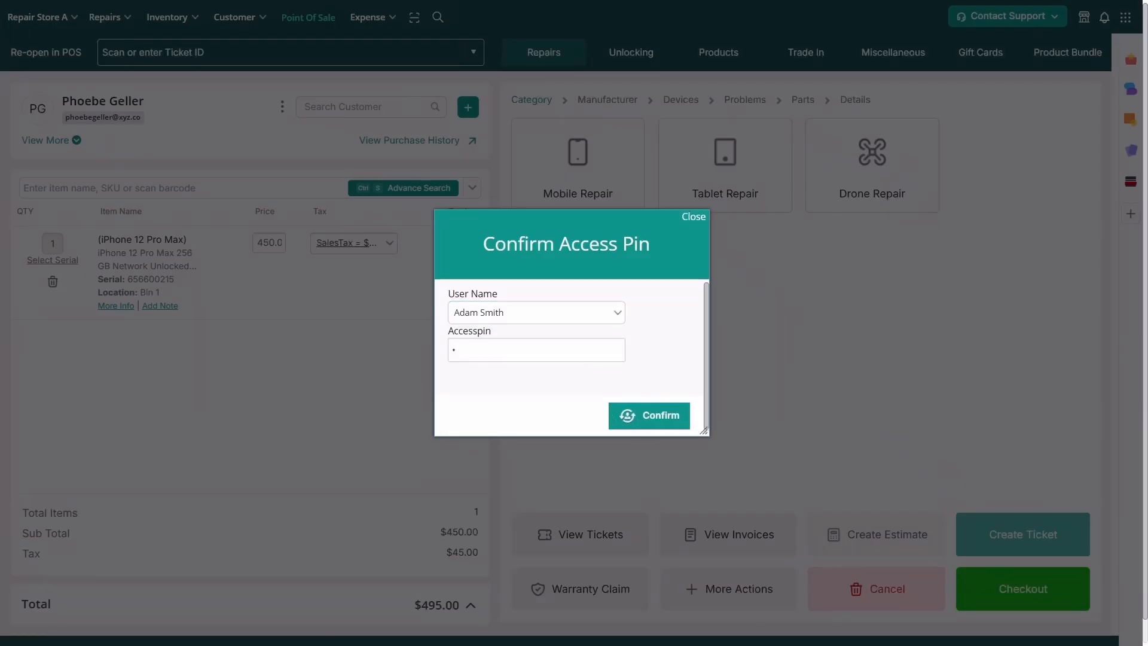
left_click(633, 414)
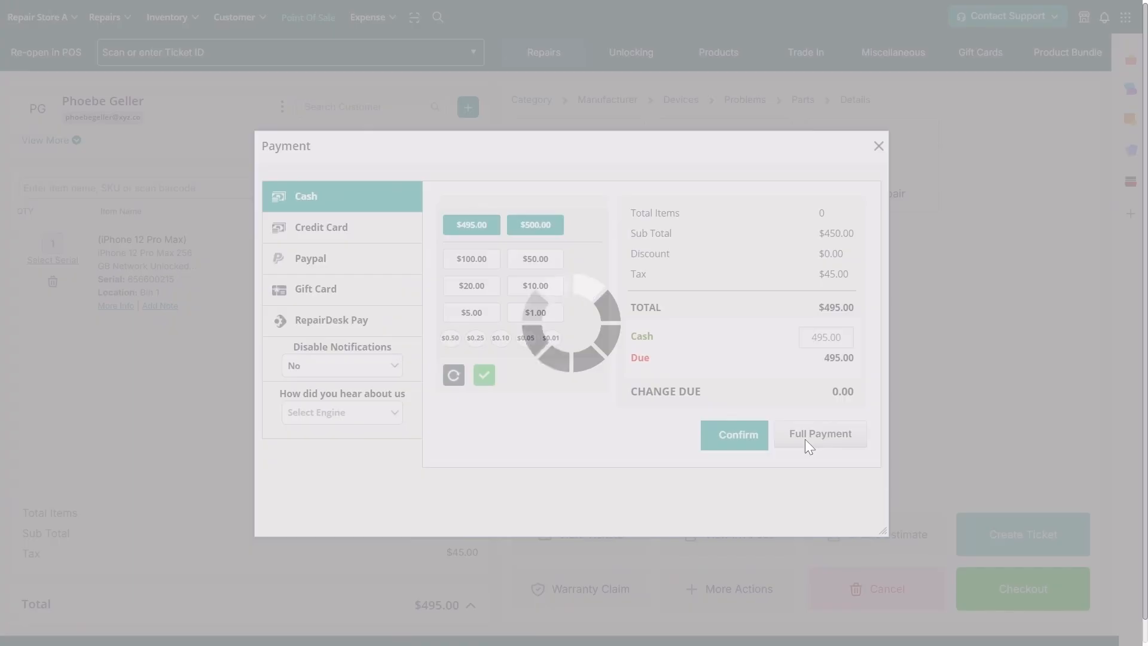
left_click(805, 438)
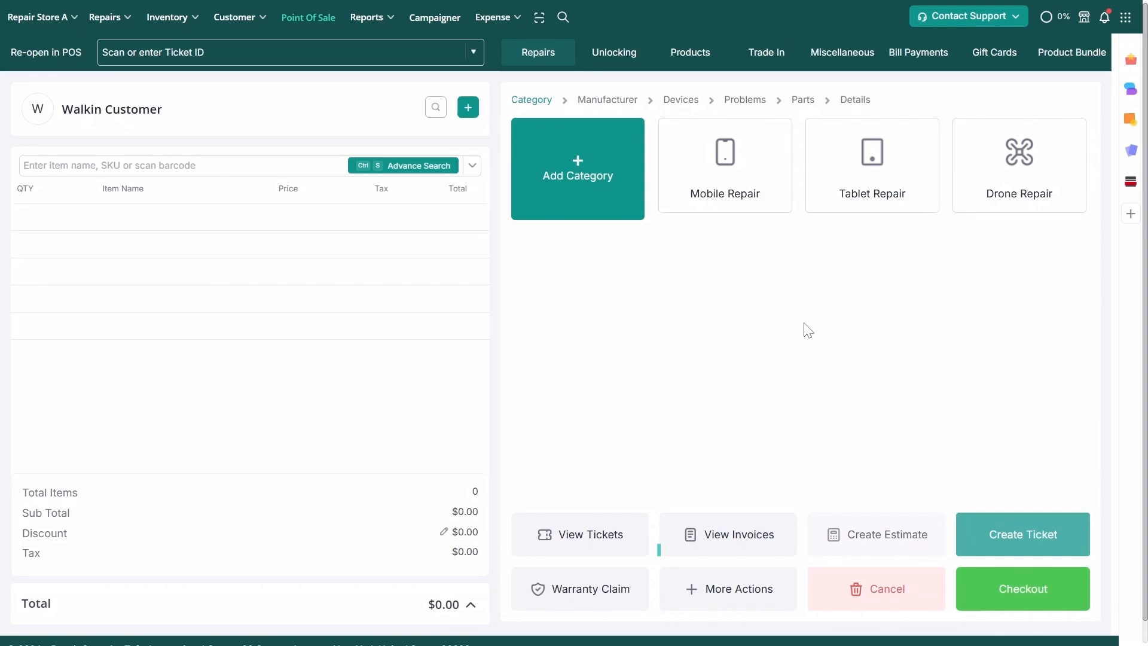
Find invoice 206 in the invoice history and open its details
left_click(724, 531)
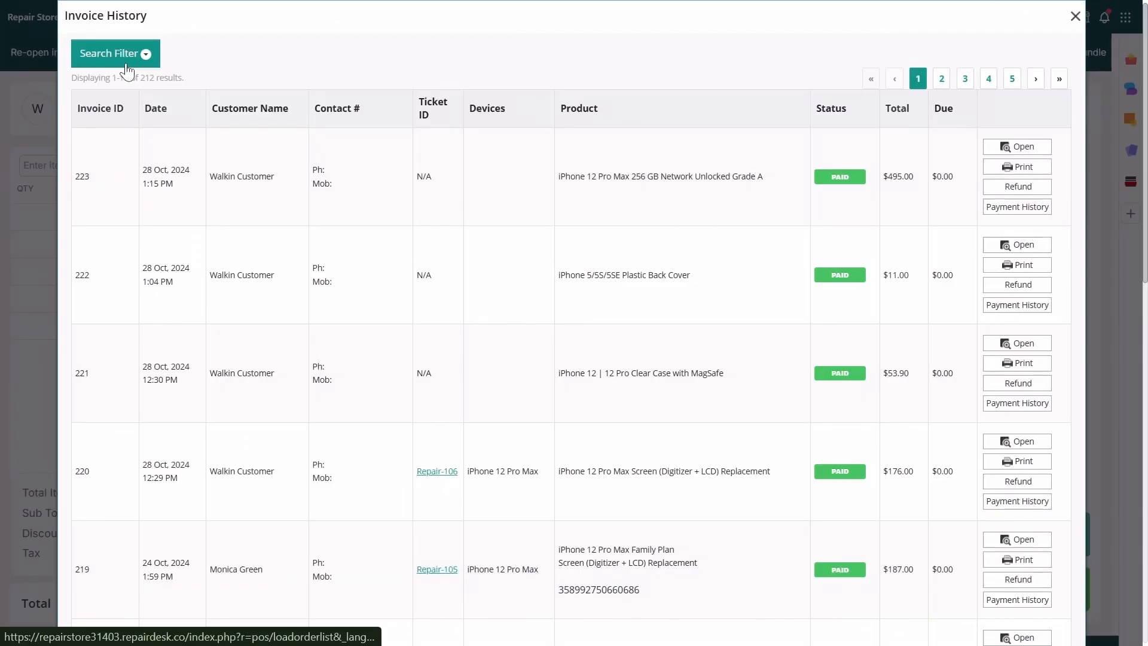
left_click(123, 53)
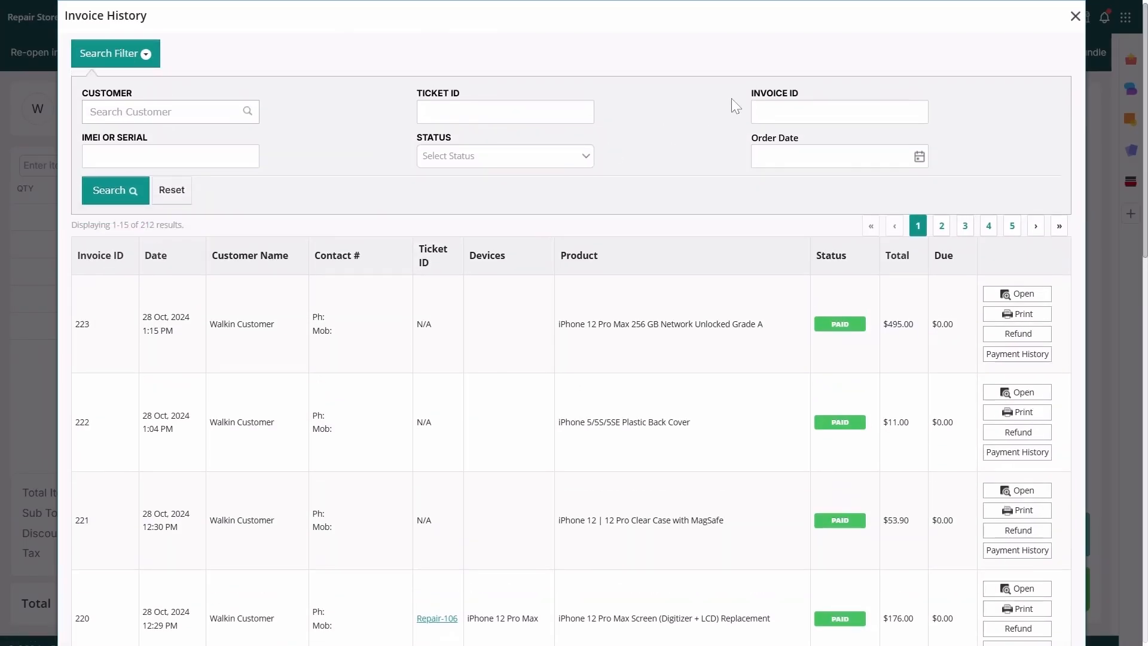
type("206")
key("Return")
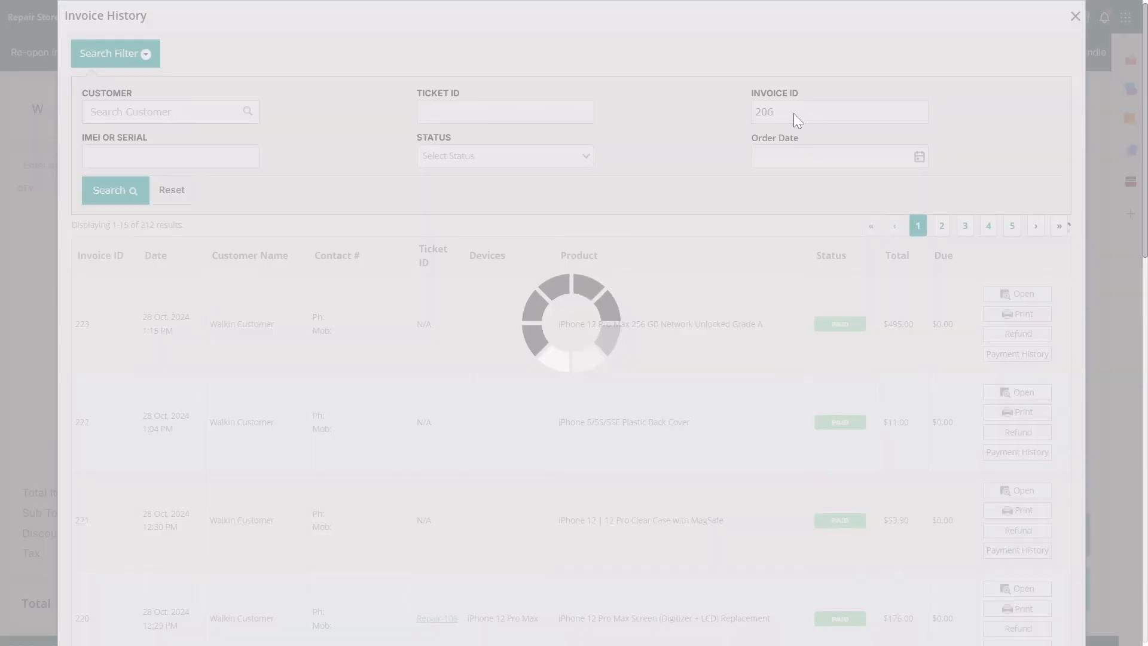
left_click(984, 354)
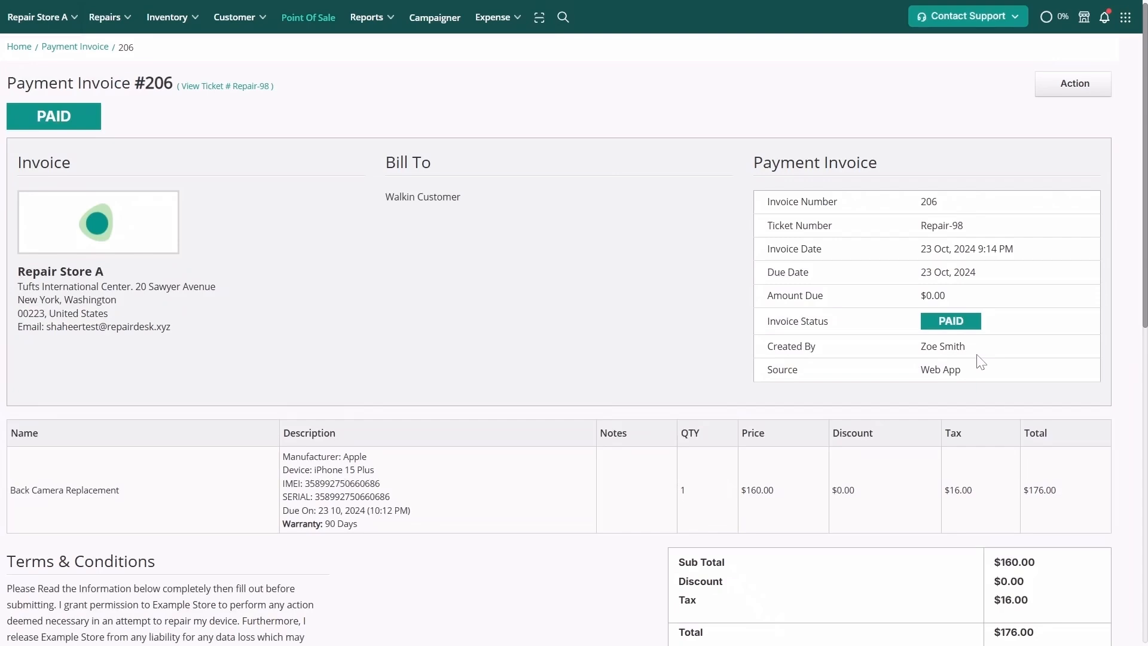
Change the invoice's cash payment method to Paypal and confirm with the PIN
scroll(981, 361, "down", 10)
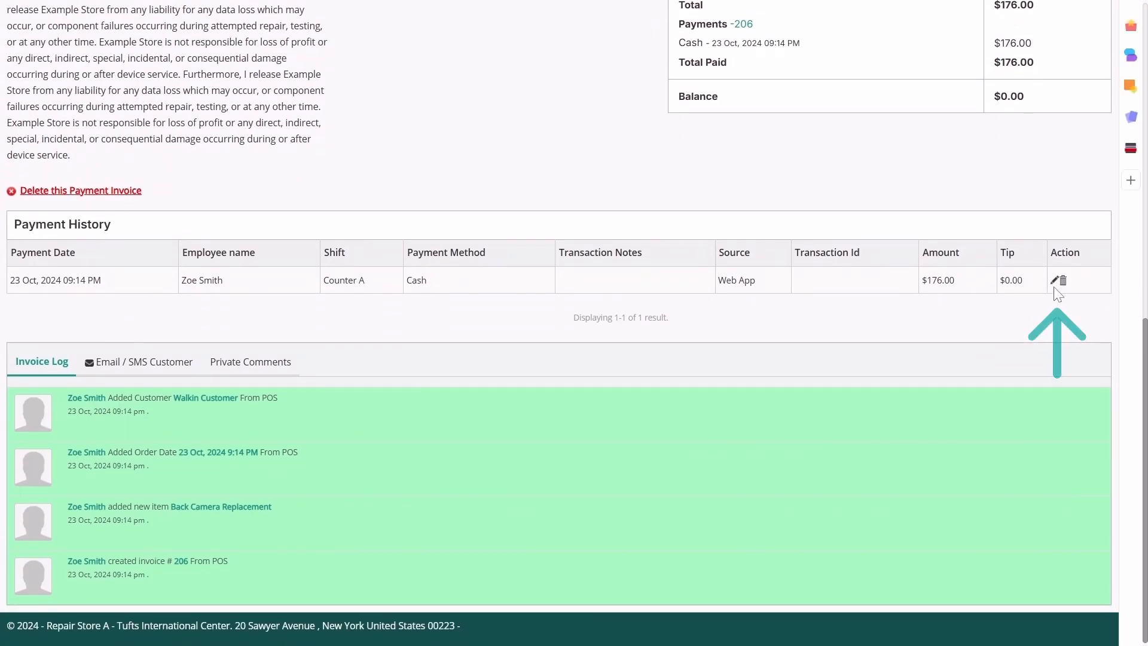
left_click(1053, 281)
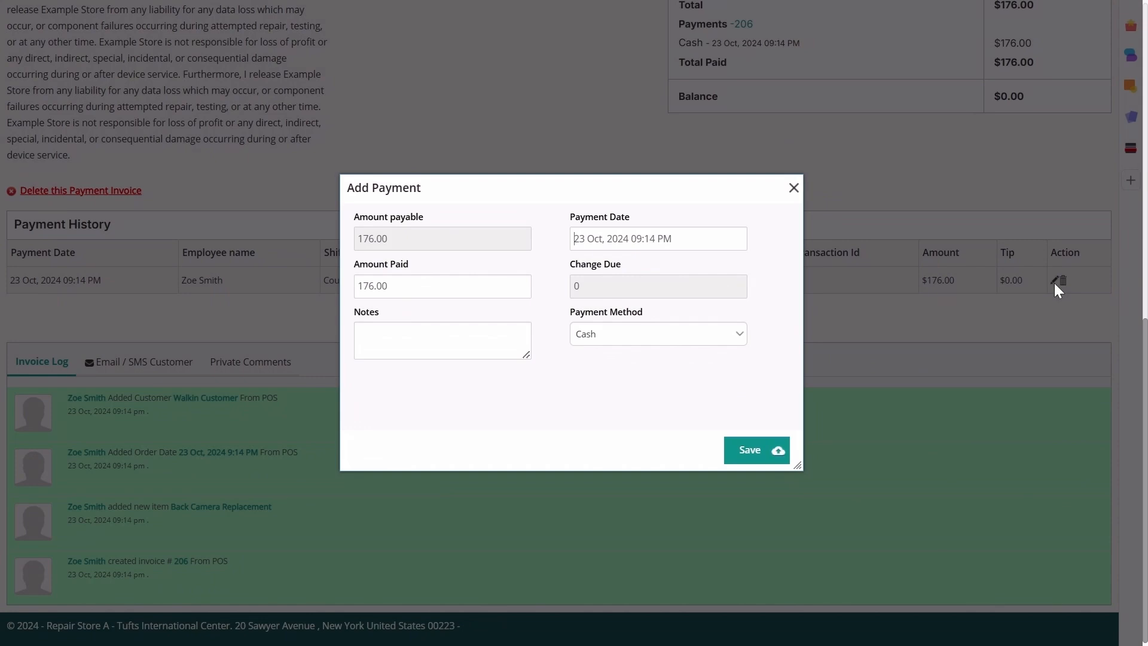
left_click(735, 340)
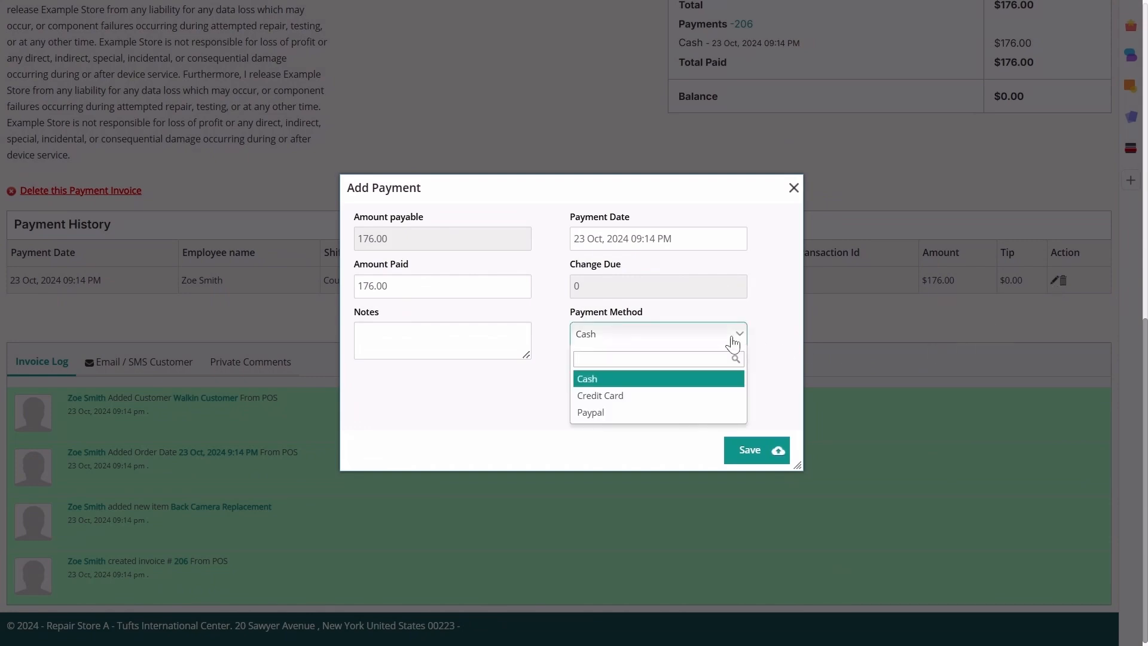
left_click(735, 416)
left_click(749, 452)
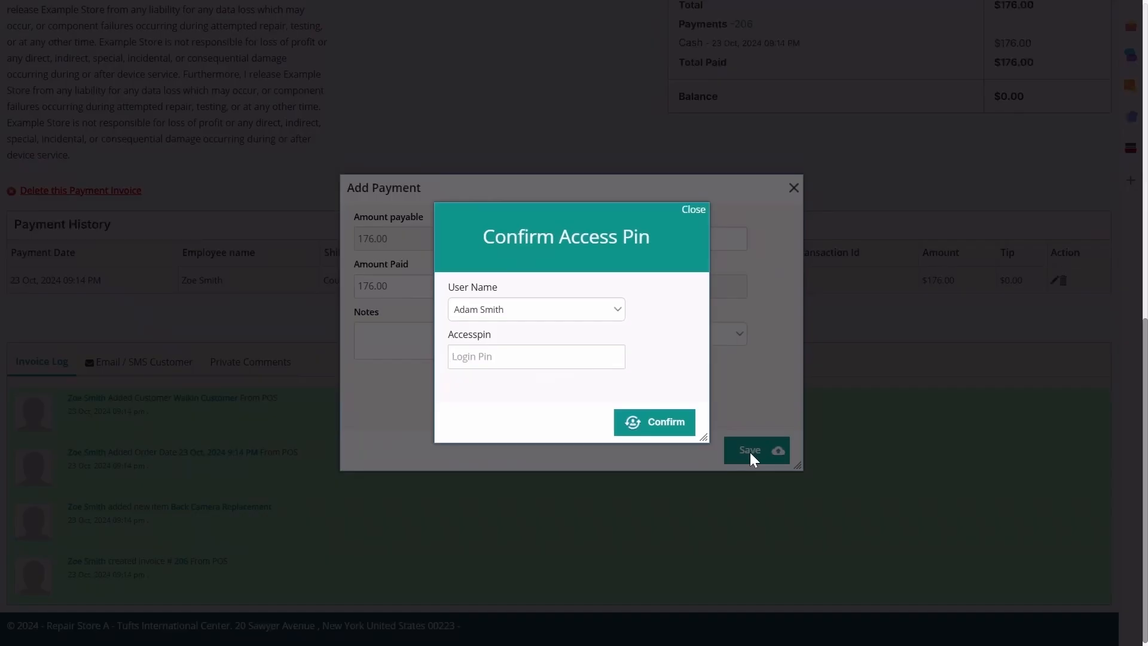
type("1234")
left_click(643, 427)
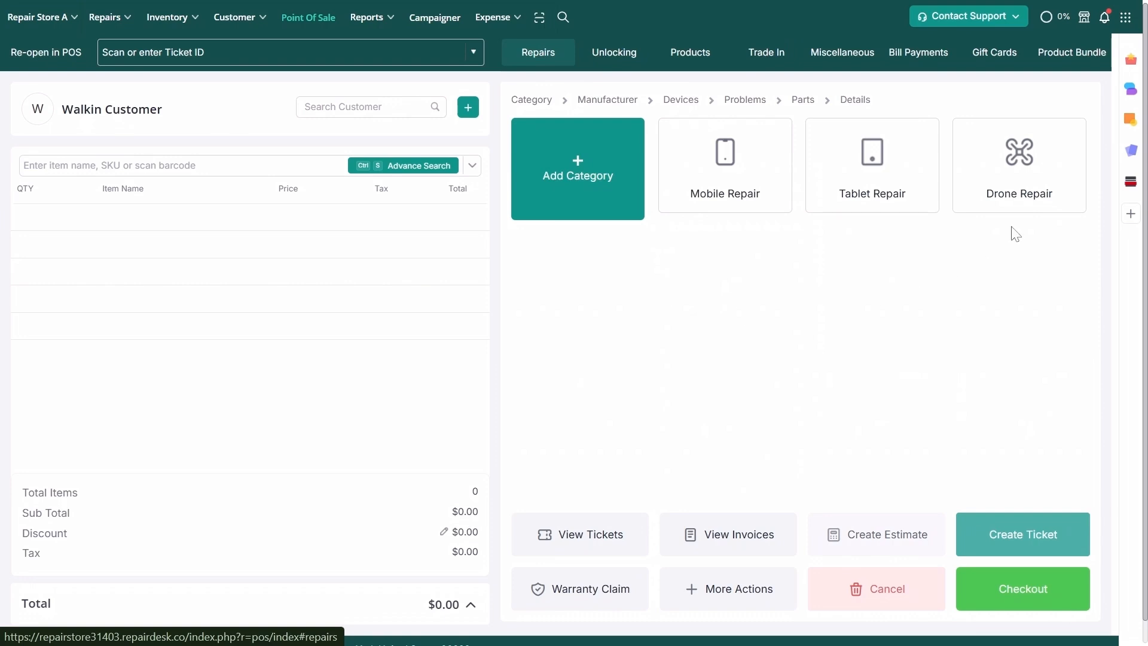
Open End Shift for Counter A and count 35 $100 bills and 20 $20 bills
left_click(1125, 17)
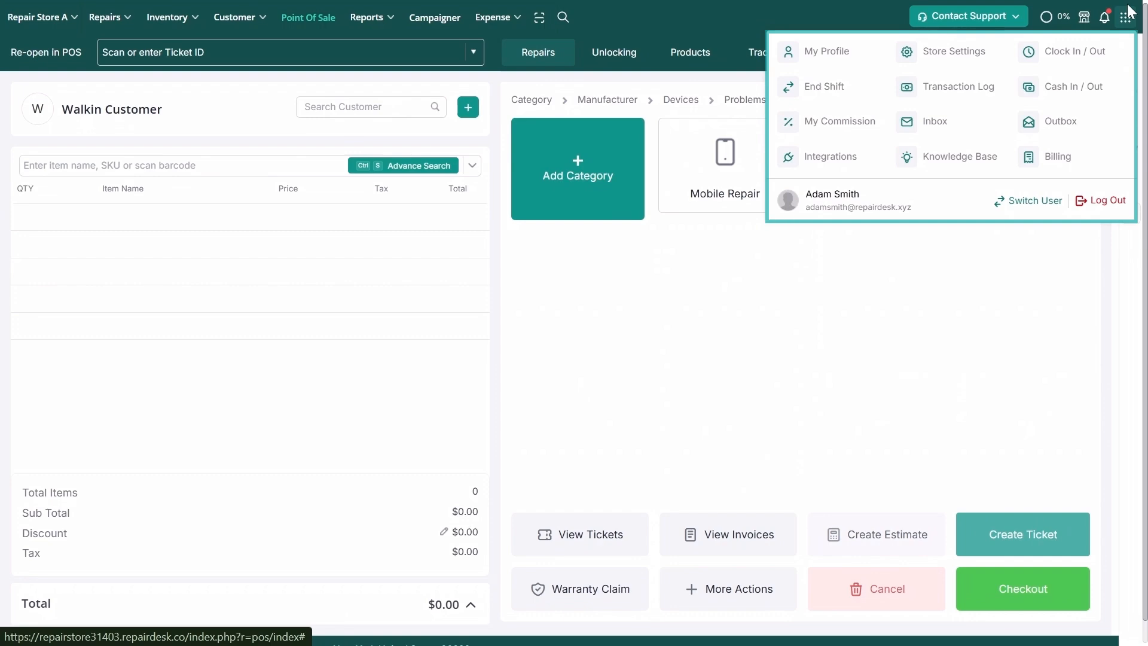
left_click(826, 86)
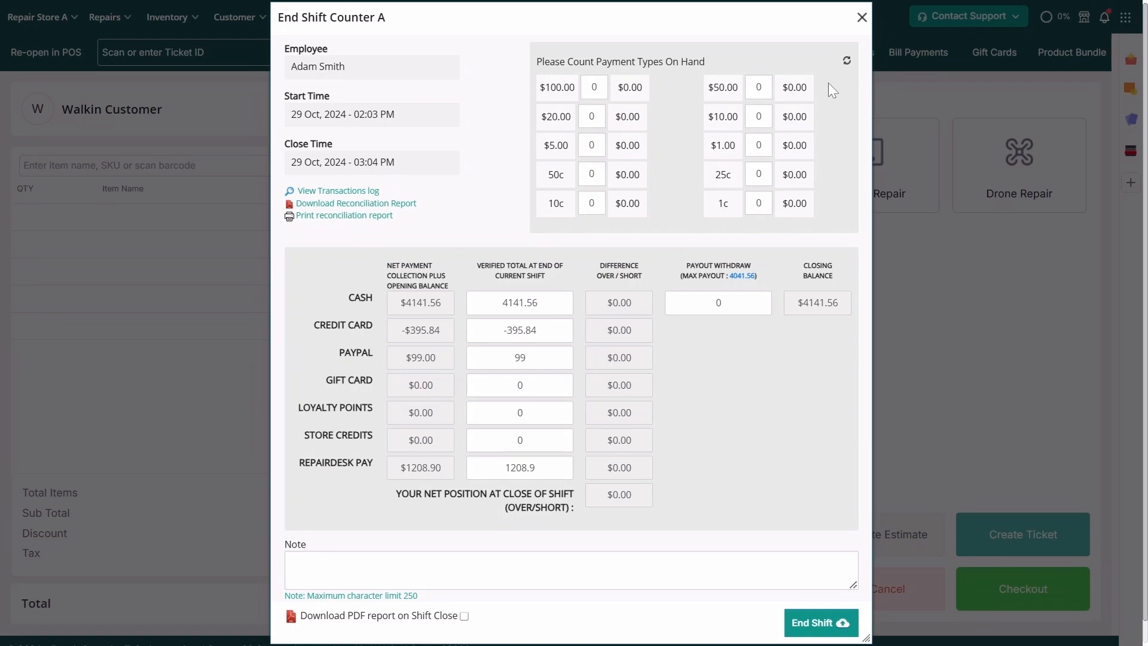
left_click(595, 87)
type("35")
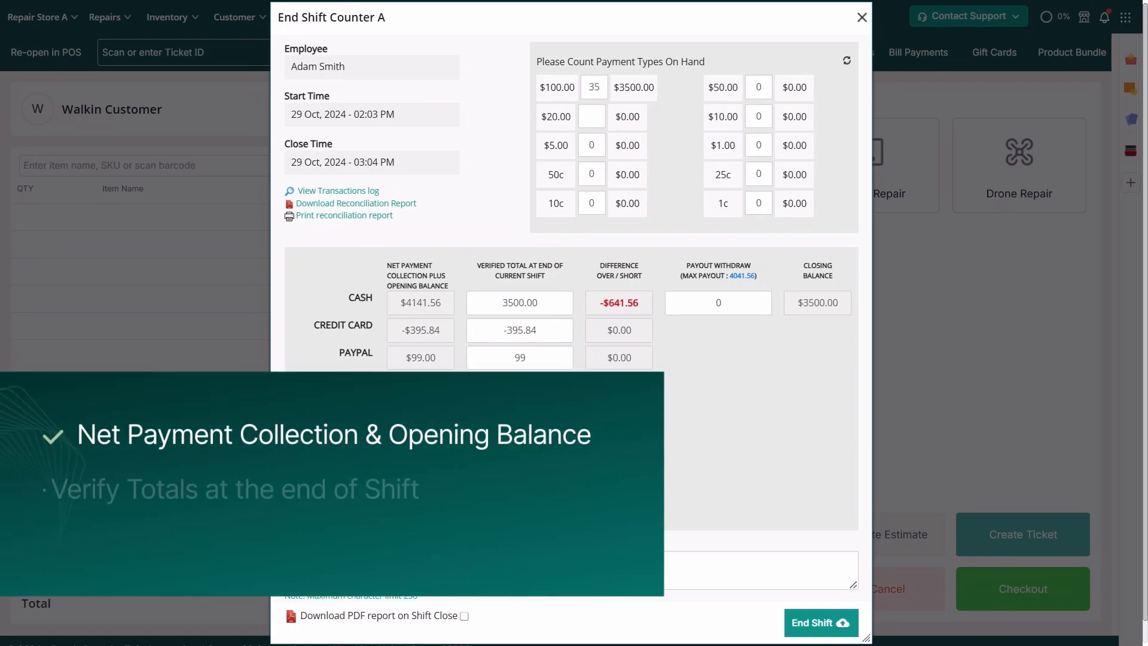
left_click(592, 117)
type("3")
key("BackSpace")
type("20")
Enter 8 $5 bills, 11 10c coins and 10 $10 bills, reaching a 4041.10 total
left_click(662, 177)
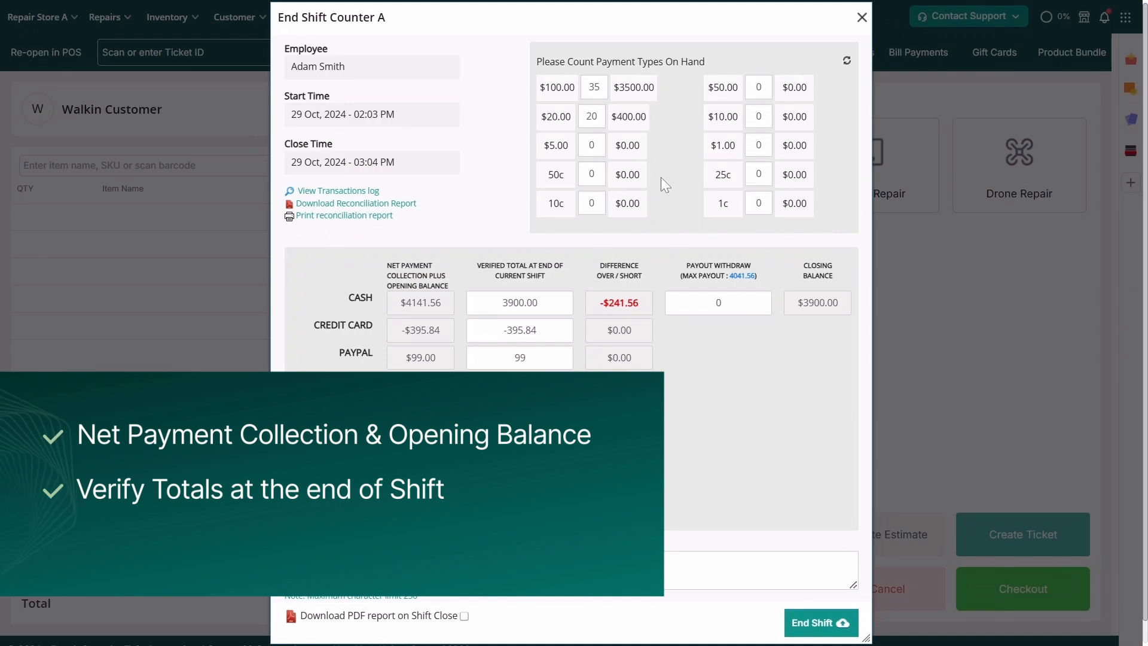
left_click(592, 145)
type("8")
left_click(592, 203)
type("11")
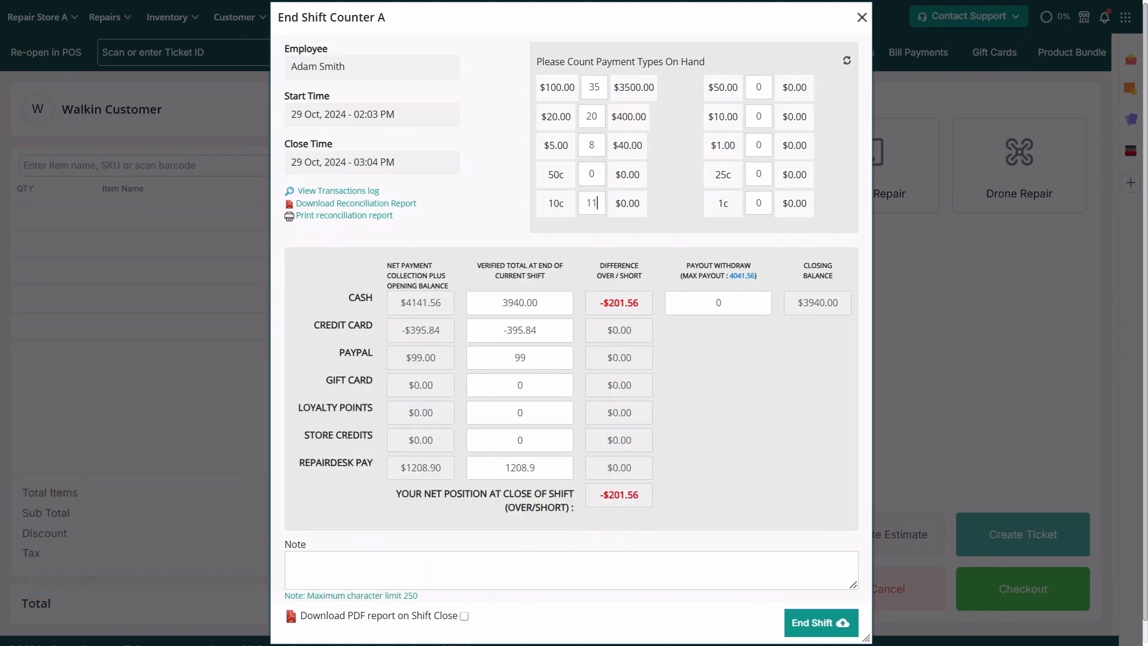
left_click(758, 116)
type("10")
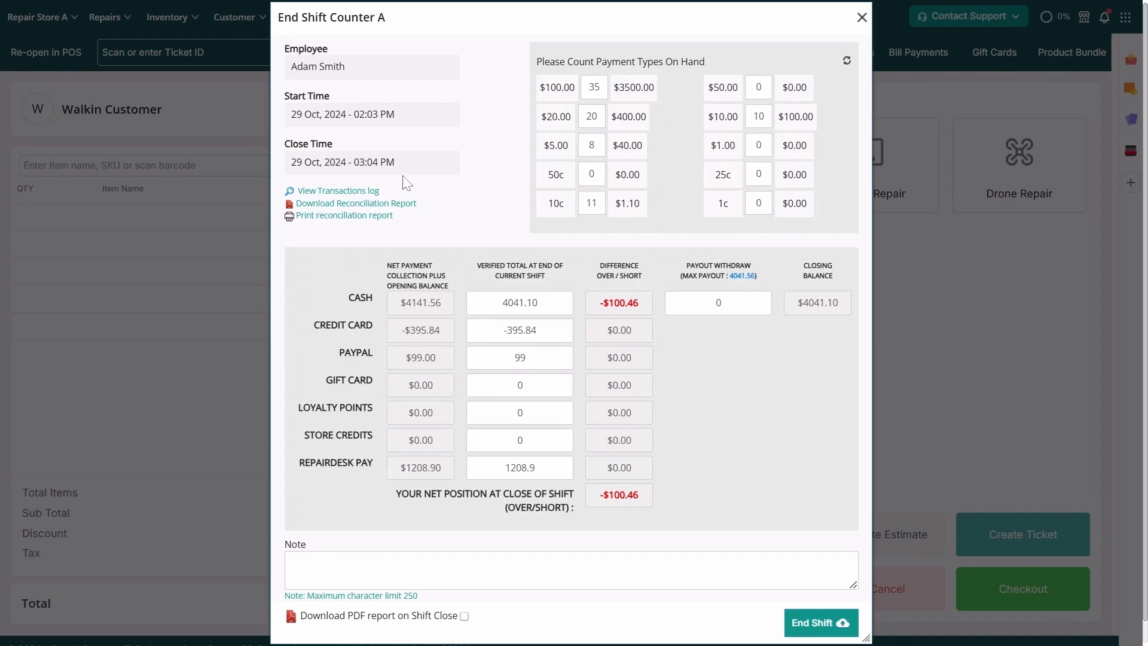
Open Counter A's transaction log report and scroll through its table and totals
left_click(375, 190)
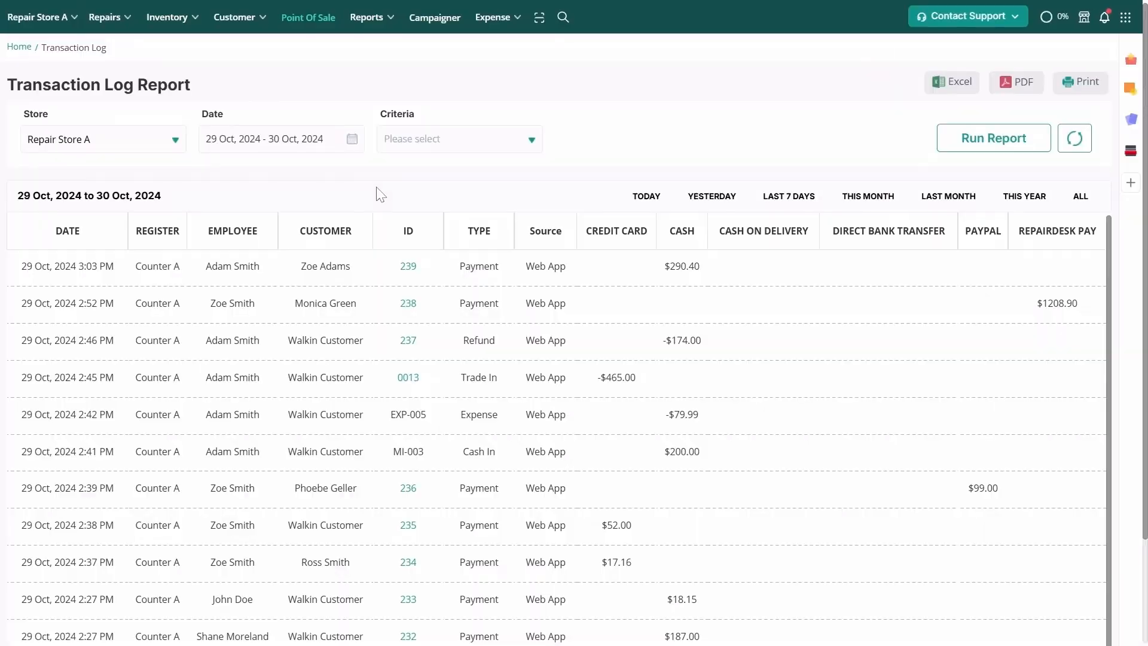
scroll(377, 193, "down", 1)
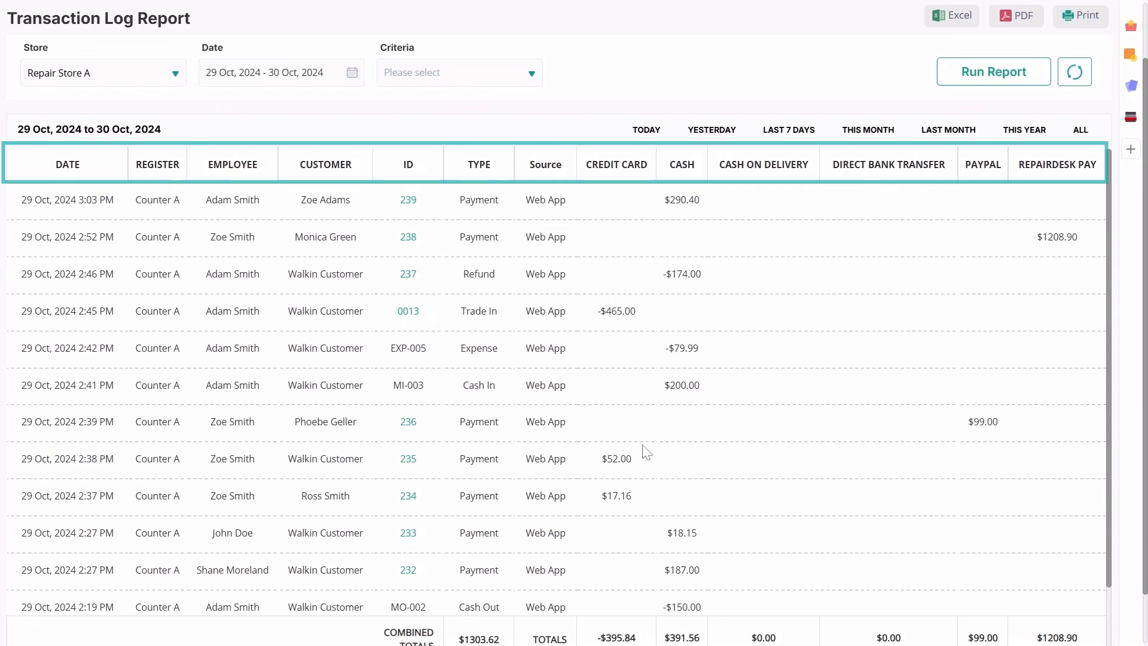
scroll(646, 453, "down", 1)
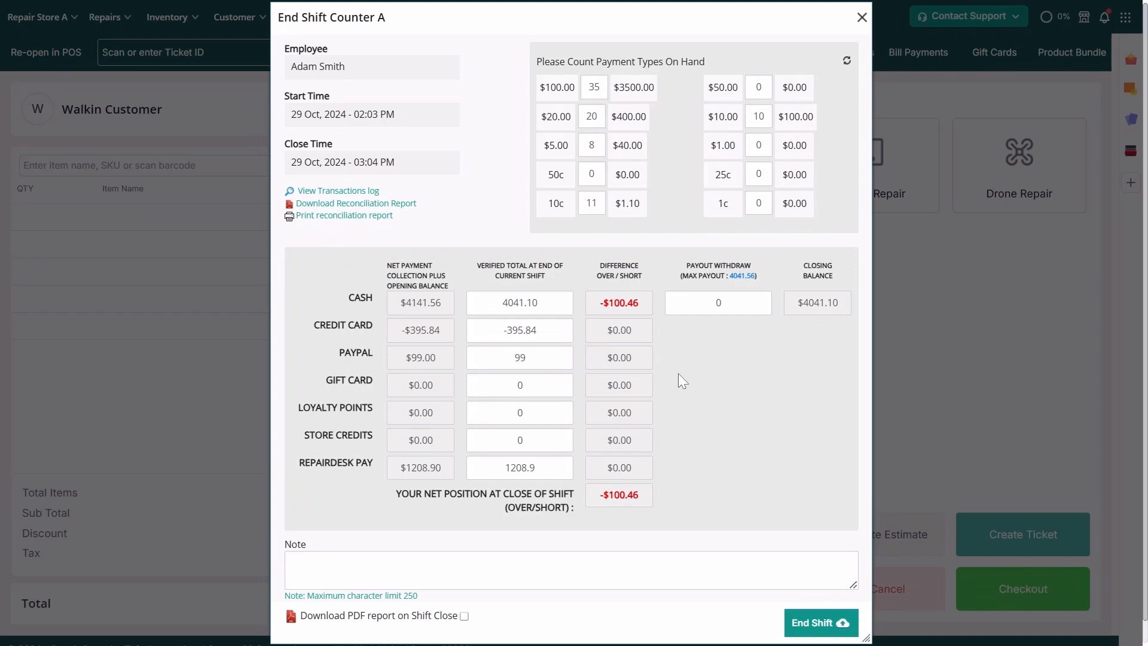
Enter a 1000 payout withdrawal and the note 'Discrepancy verified.', then end Counter A's shift
type("1000")
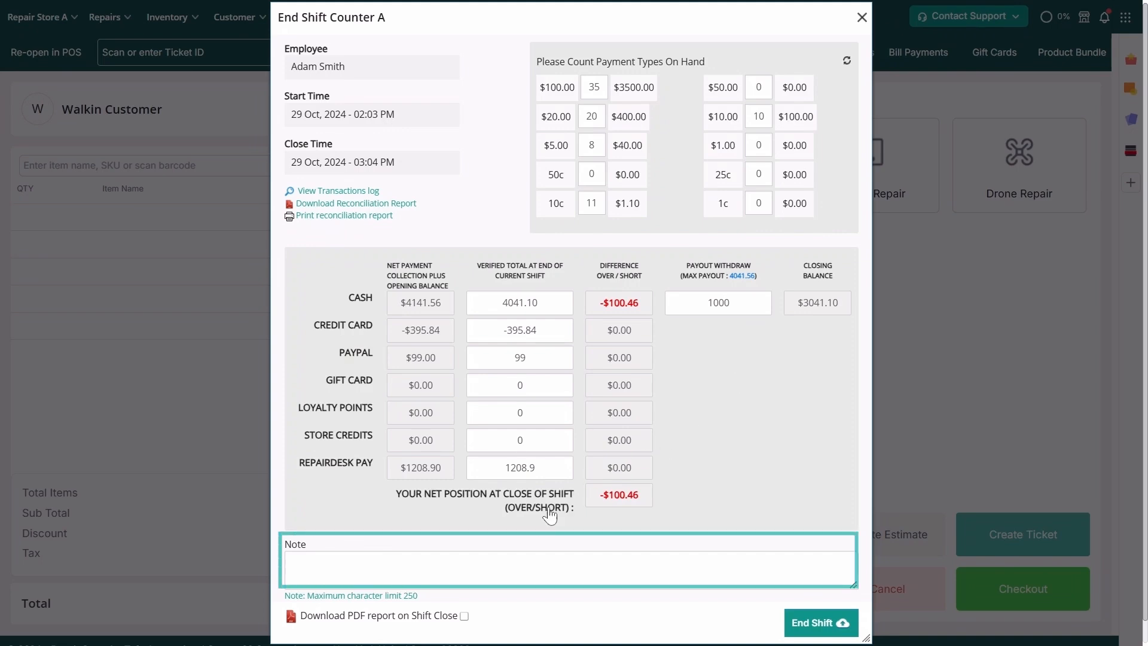
left_click(485, 559)
type("Discrepancy verified.")
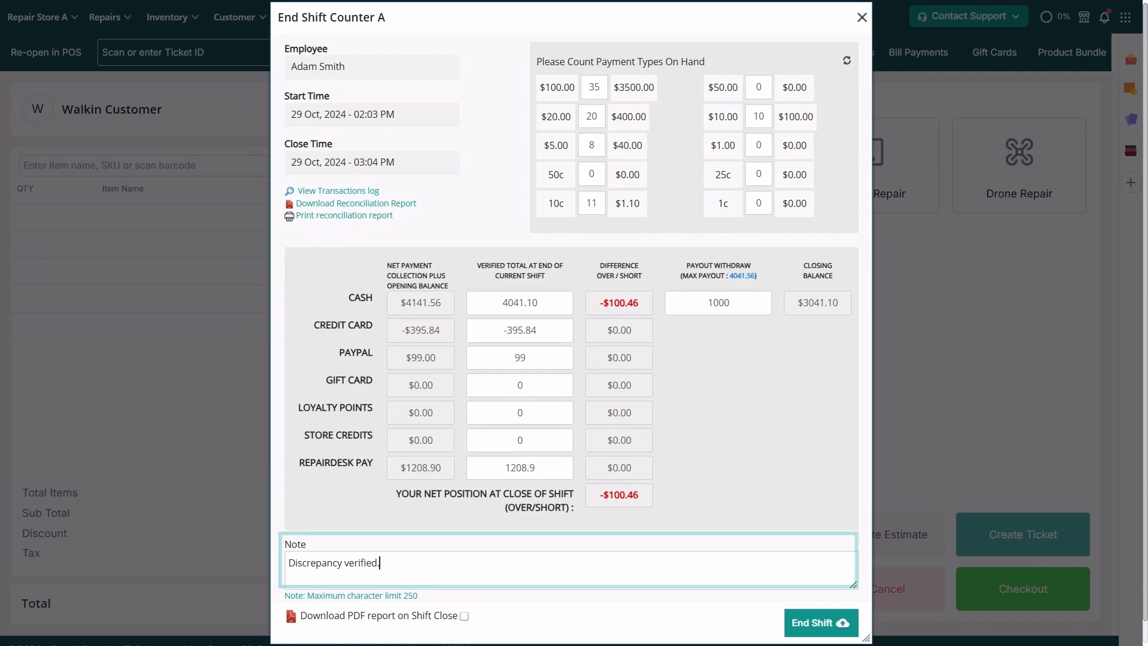
left_click(788, 621)
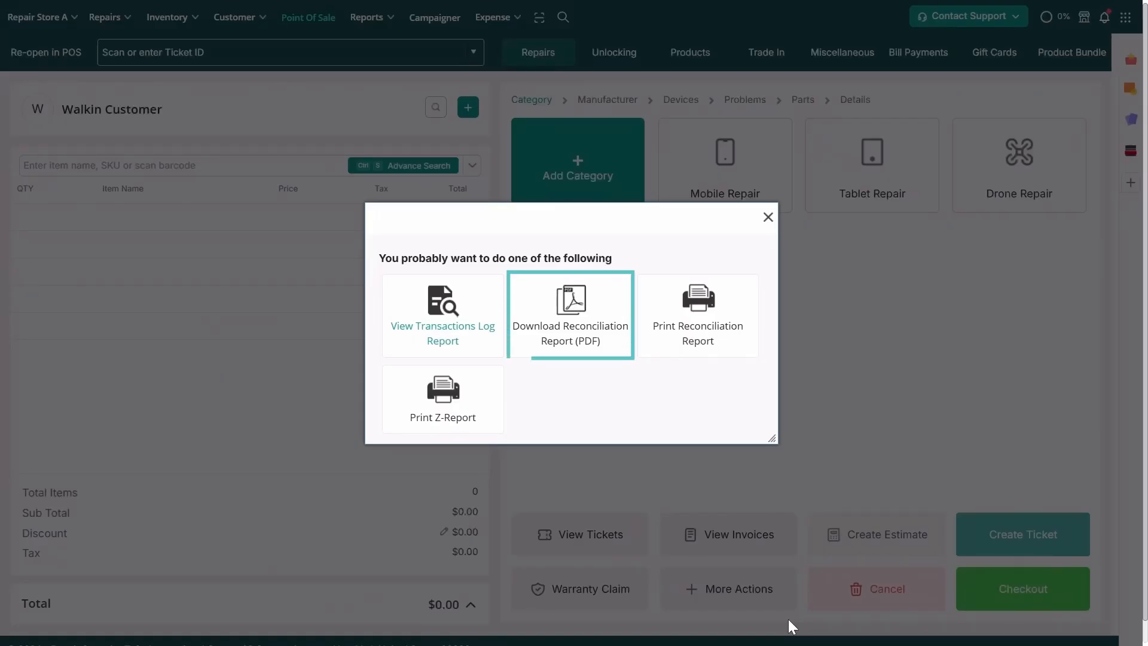
Download and view the Counter A reconciliation report as a PDF
left_click(593, 343)
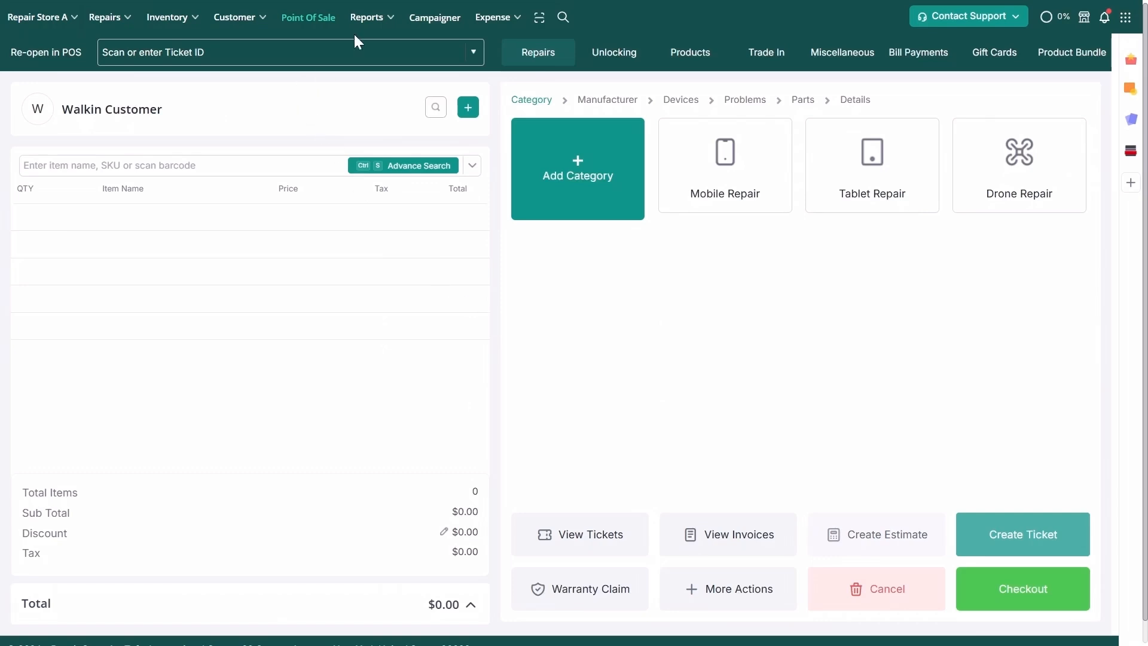
left_click(370, 19)
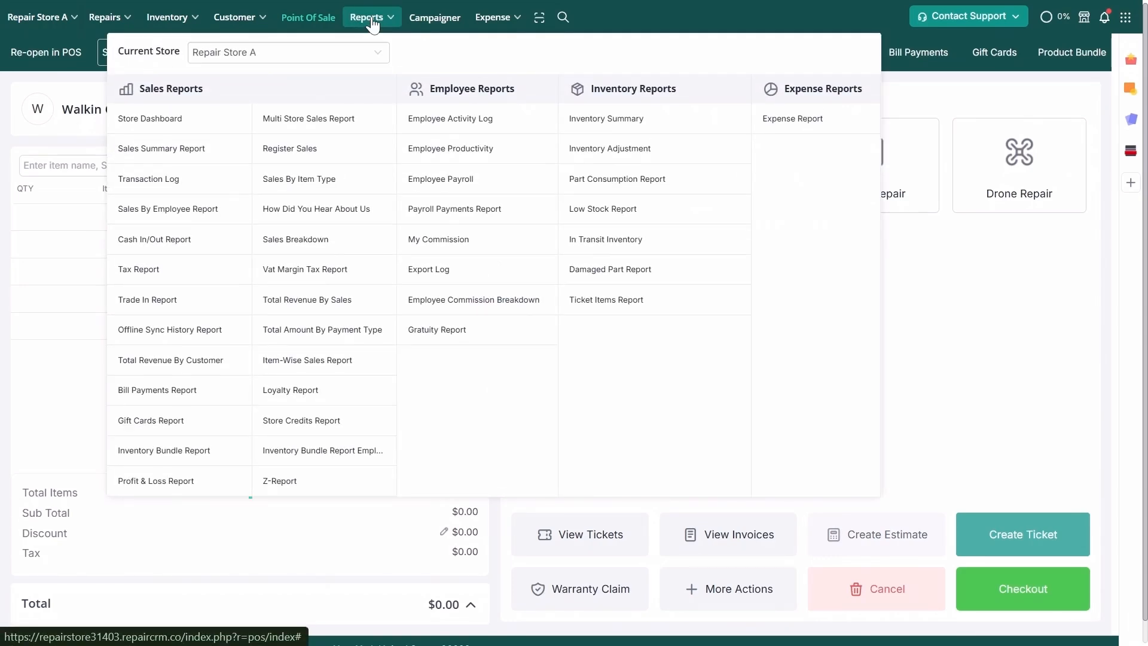
left_click(289, 482)
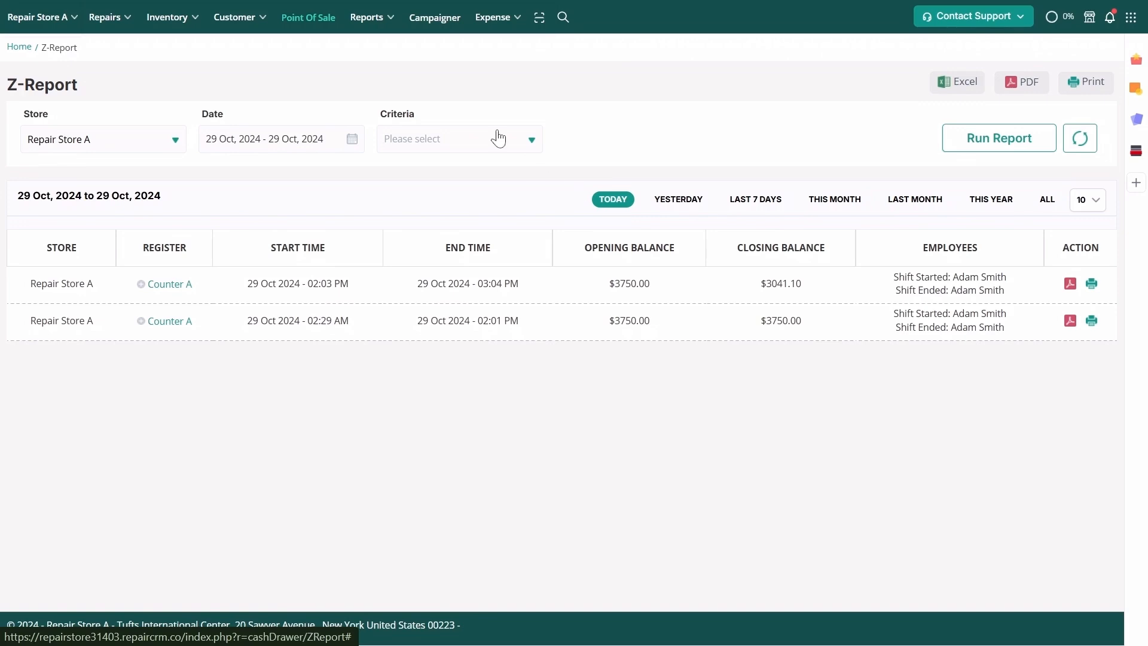
left_click(338, 15)
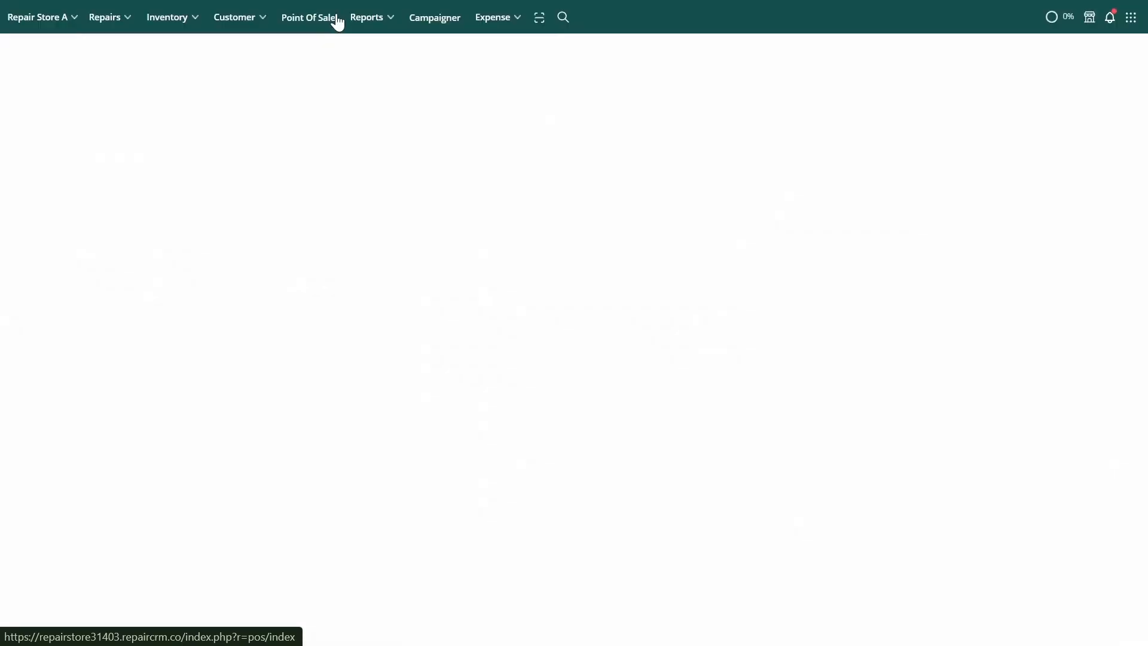